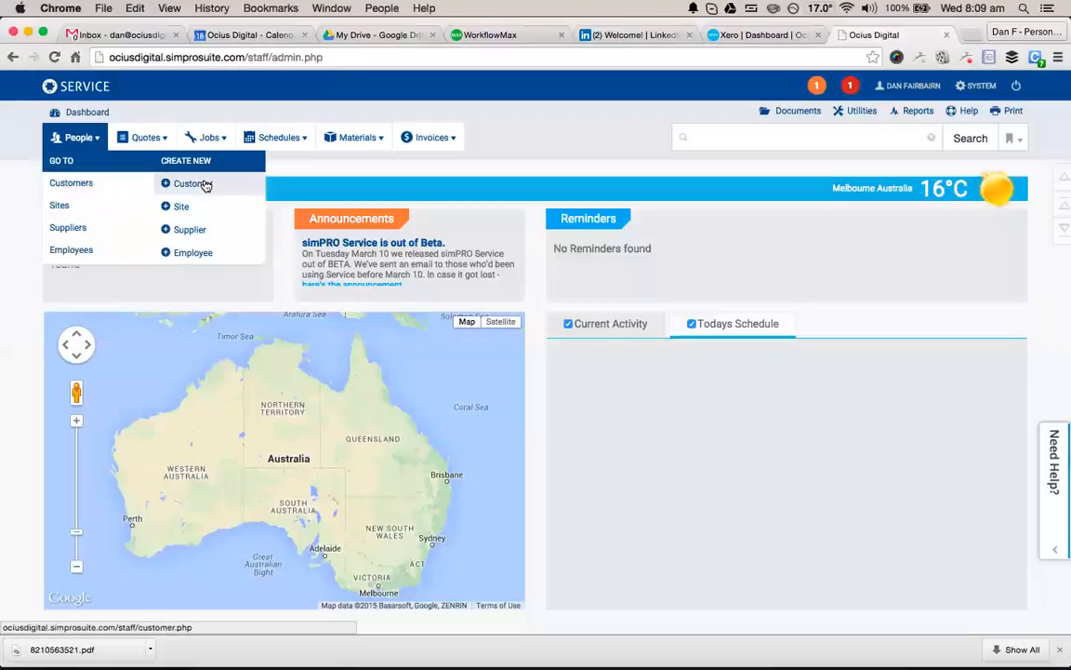
Open a blank Create New Service Job form from the Jobs menu.
{"action": "mouse_move", "coordinate": [212, 145]}
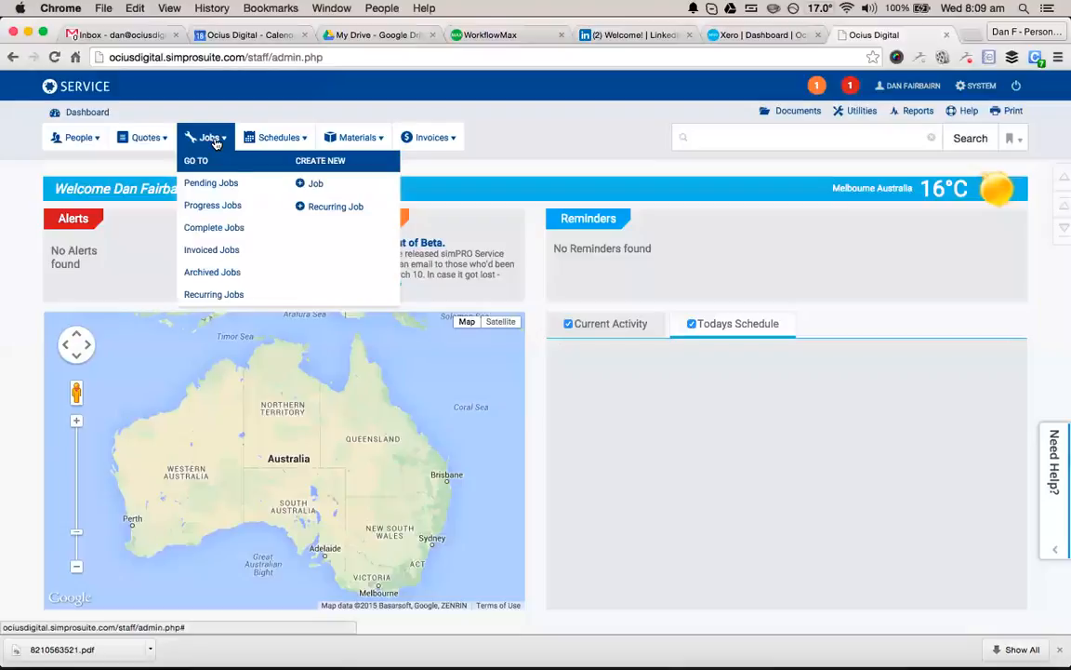
{"action": "left_click", "coordinate": [304, 190]}
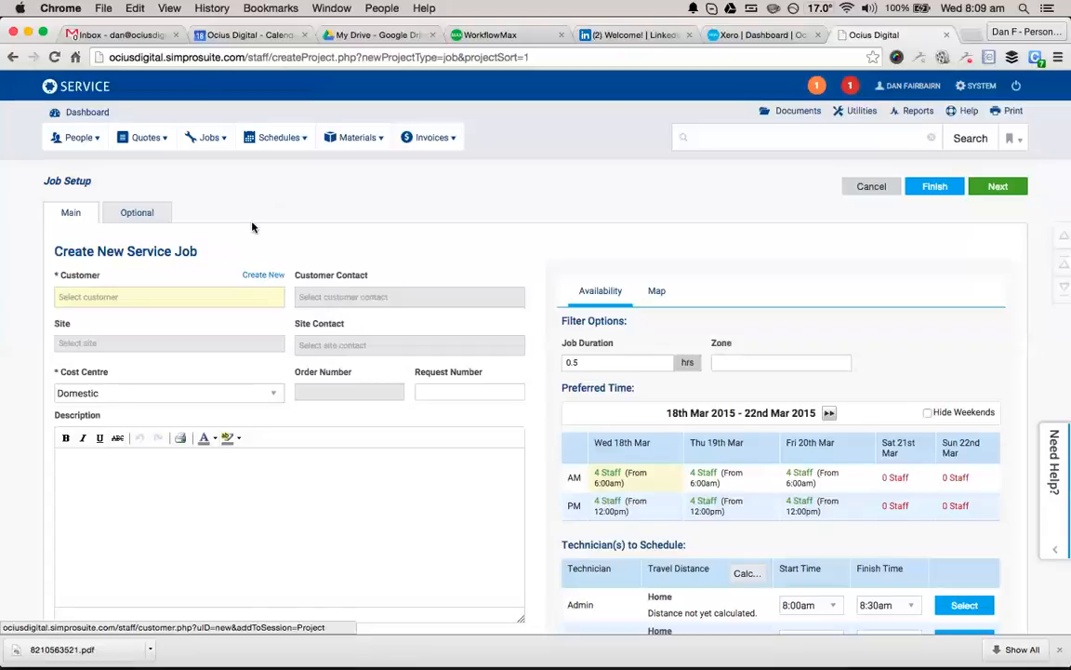
{"action": "left_click", "coordinate": [79, 137]}
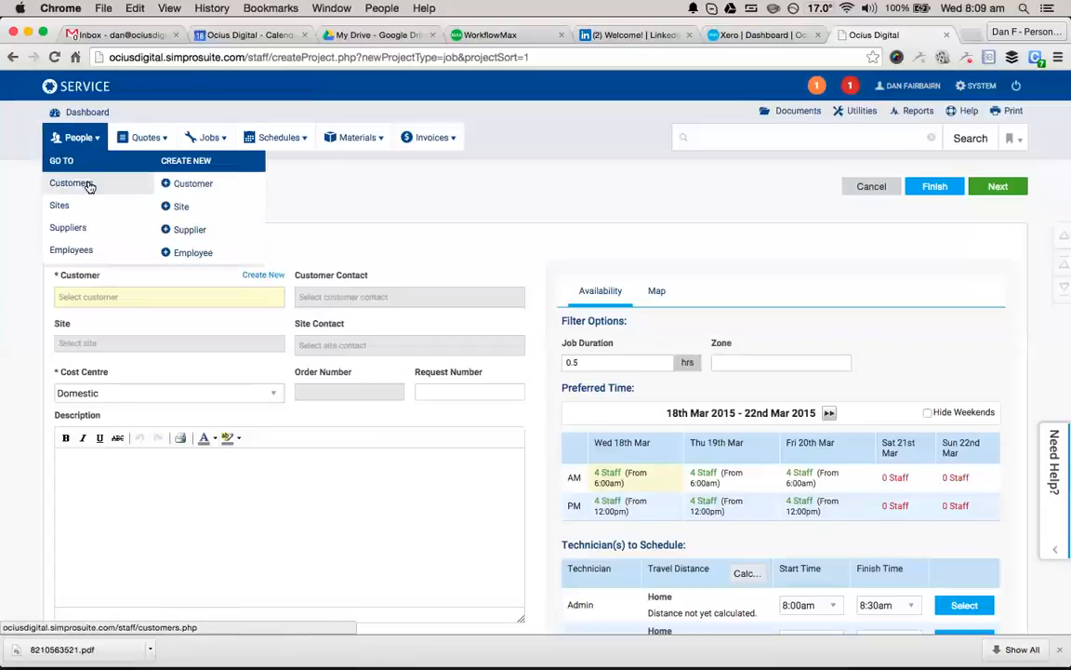
Start a new customer record and set its type to Company.
{"action": "left_click", "coordinate": [193, 185]}
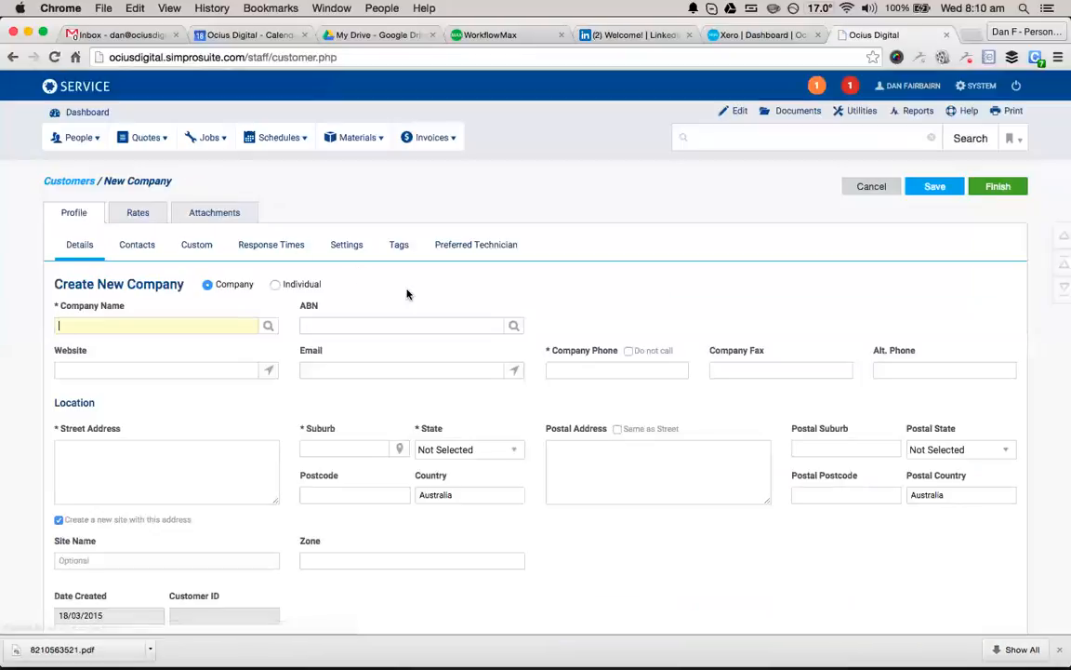
{"action": "scroll", "coordinate": [407, 291], "scroll_direction": "down", "scroll_amount": 1}
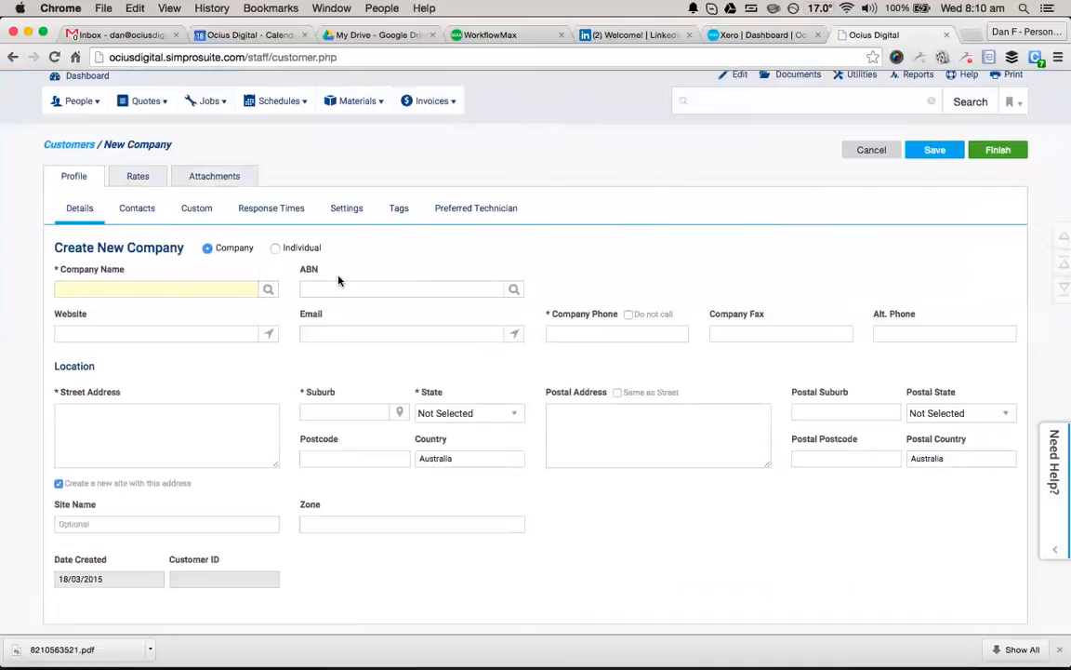
{"action": "left_click", "coordinate": [276, 248]}
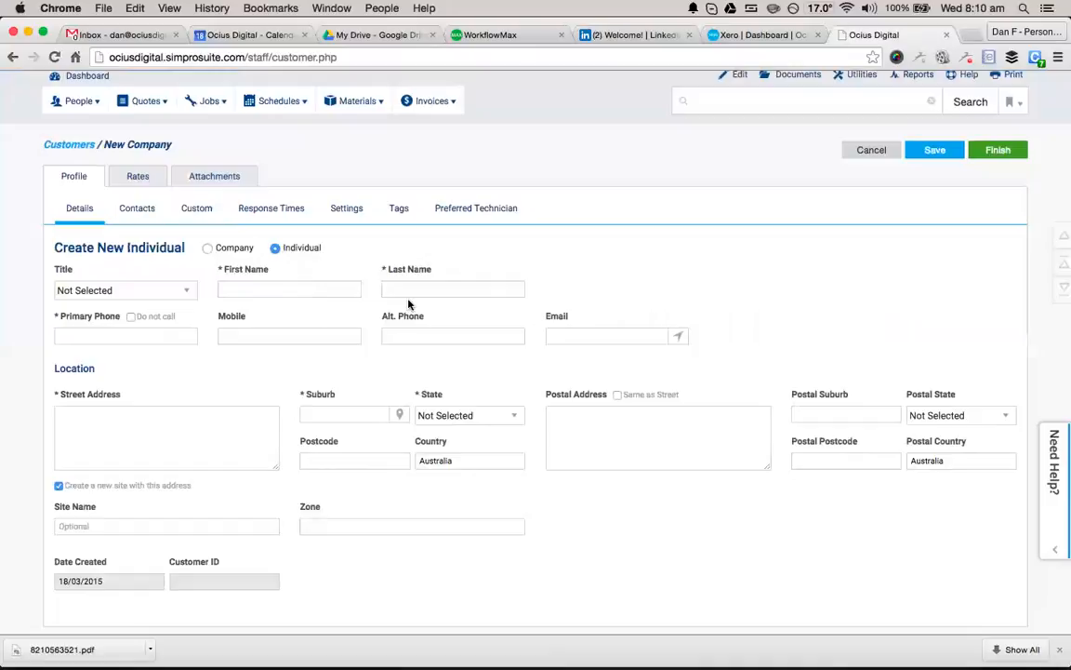
{"action": "left_click", "coordinate": [209, 248]}
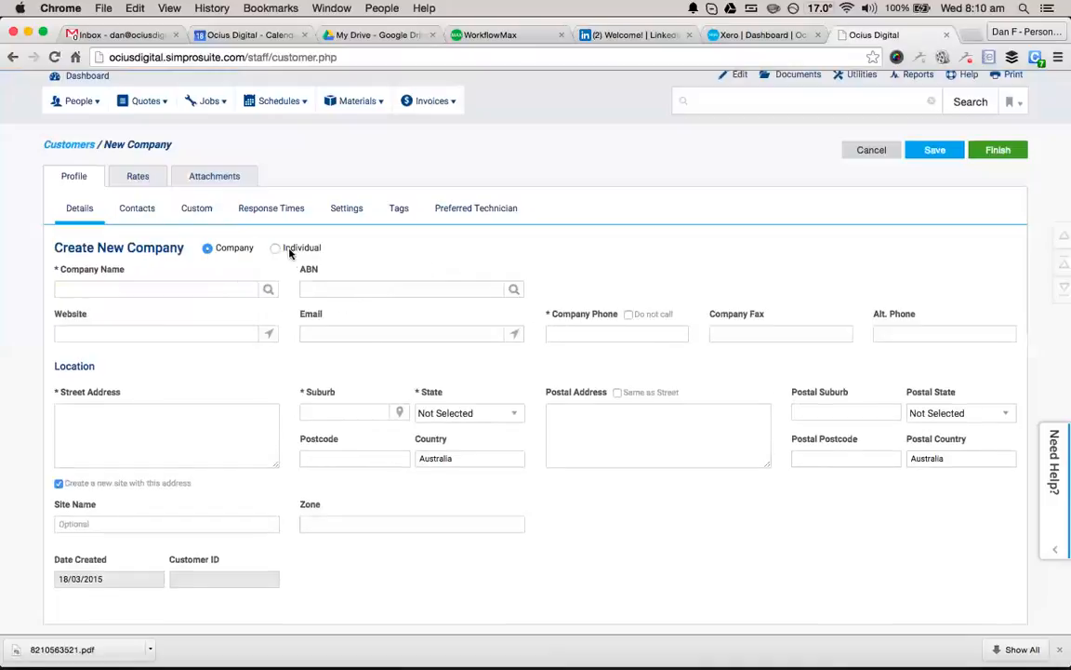
{"action": "left_click", "coordinate": [276, 248]}
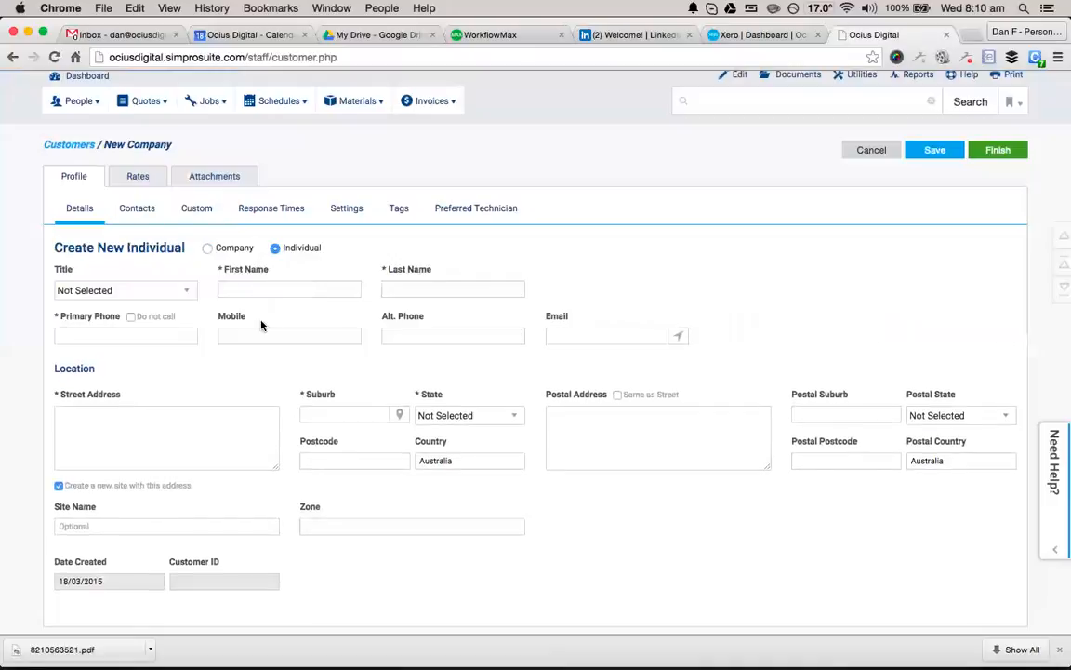
{"action": "left_click", "coordinate": [208, 249]}
Enter company name 'Ocius Digittal' and ABN 123123123, then search the name online.
{"action": "type", "text": "Ocius Digit"}
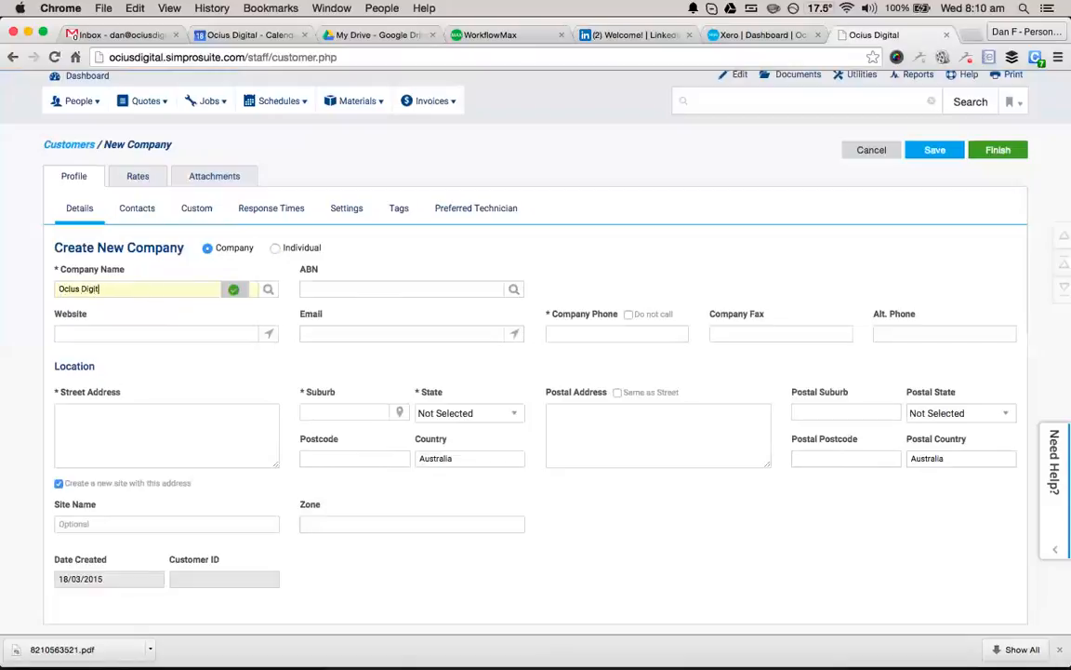
{"action": "type", "text": "tal"}
{"action": "key", "text": "Tab"}
{"action": "type", "text": "123123123"}
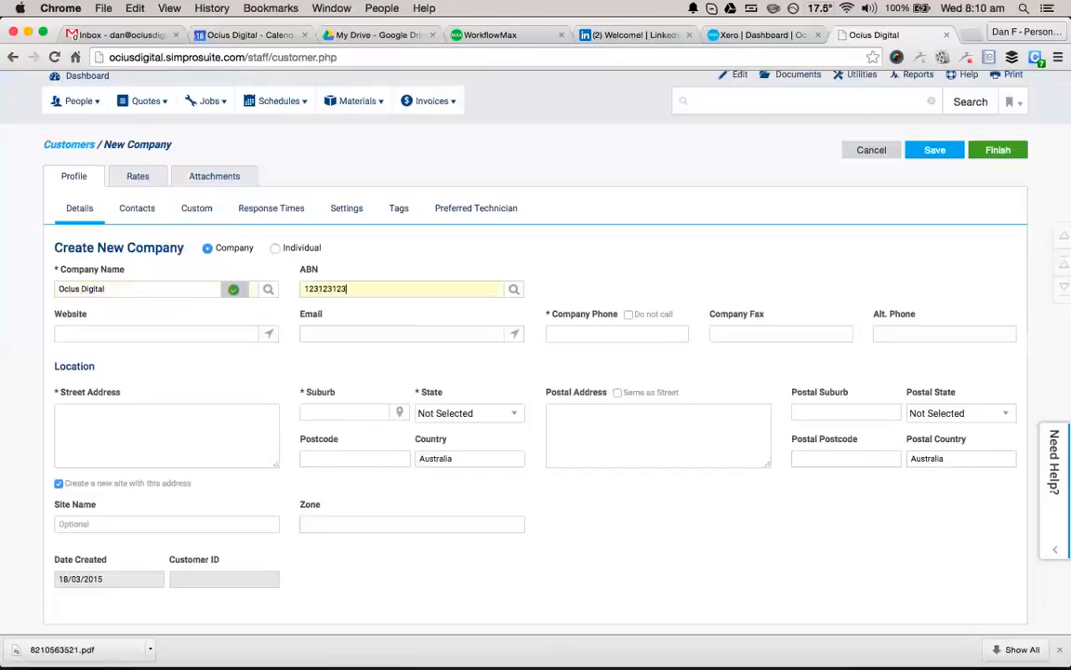
{"action": "left_click", "coordinate": [267, 289]}
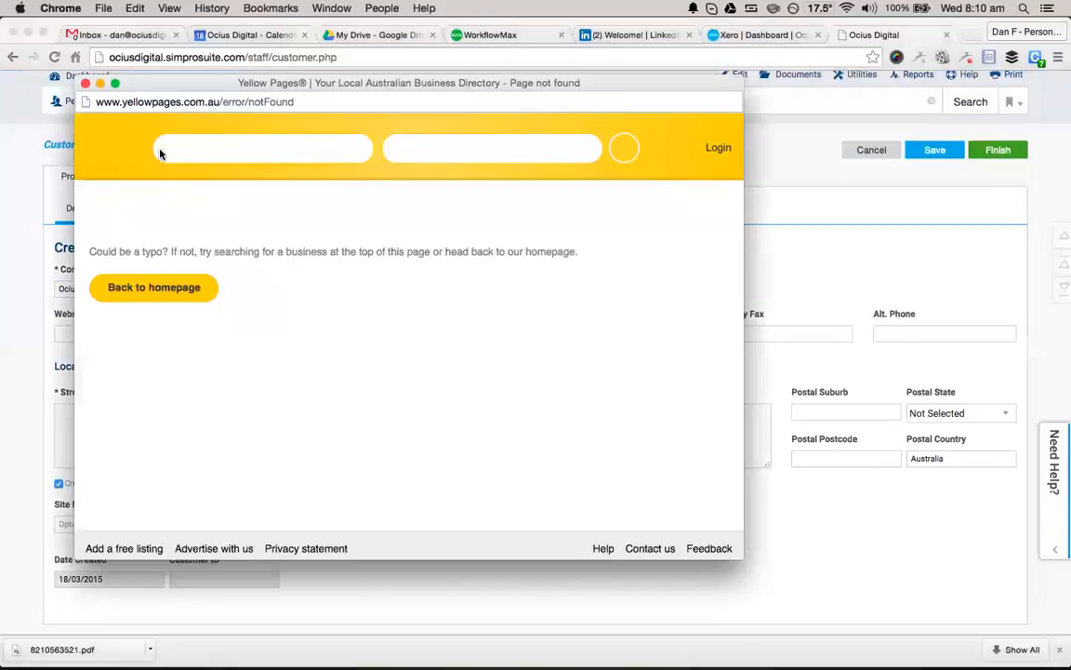
Look up Ocius Digital's active ABN in ABN Lookup and select the number.
{"action": "left_click", "coordinate": [85, 83]}
{"action": "left_click", "coordinate": [370, 287]}
{"action": "left_click", "coordinate": [513, 291]}
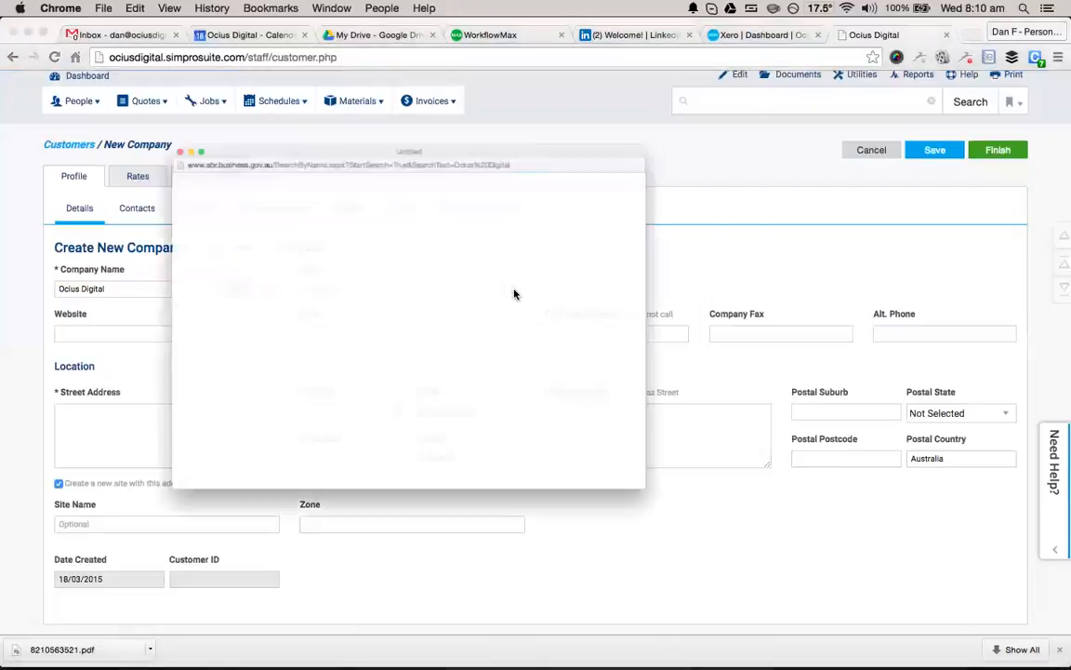
{"action": "scroll", "coordinate": [513, 294], "scroll_direction": "down", "scroll_amount": 4}
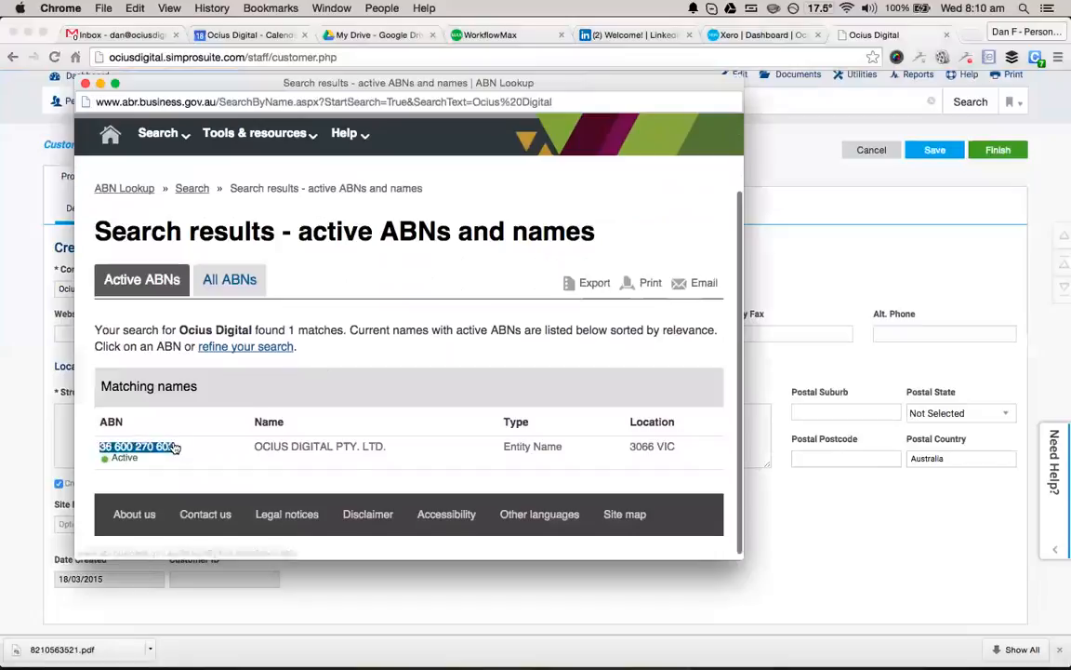
{"action": "left_click_drag", "start_coordinate": [250, 80], "coordinate": [511, 92]}
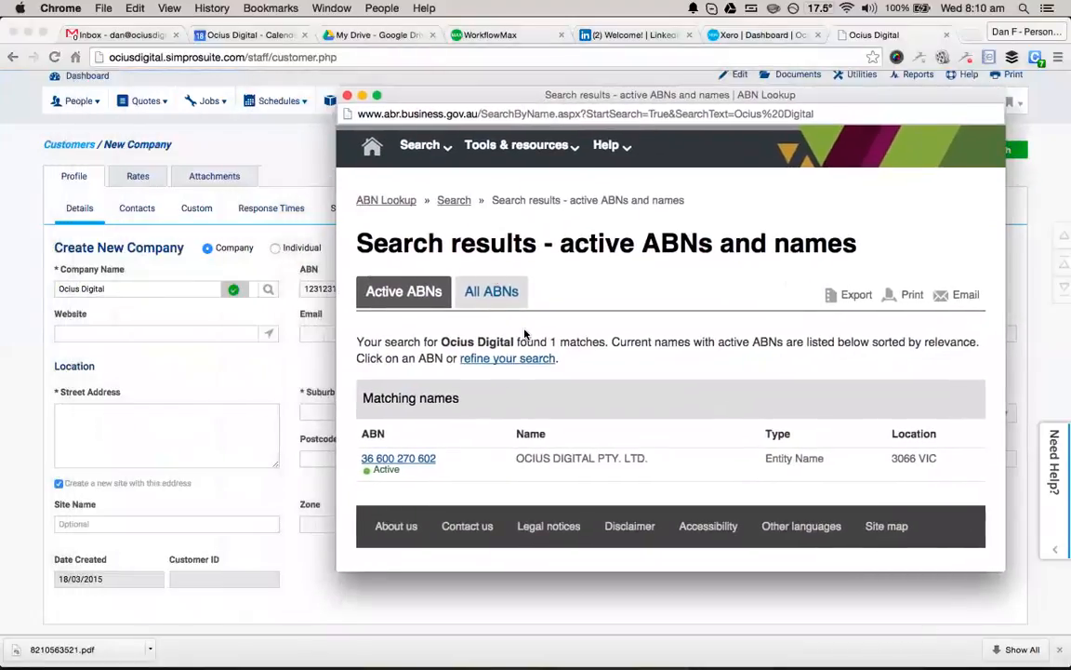
{"action": "left_click_drag", "start_coordinate": [361, 96], "coordinate": [420, 96]}
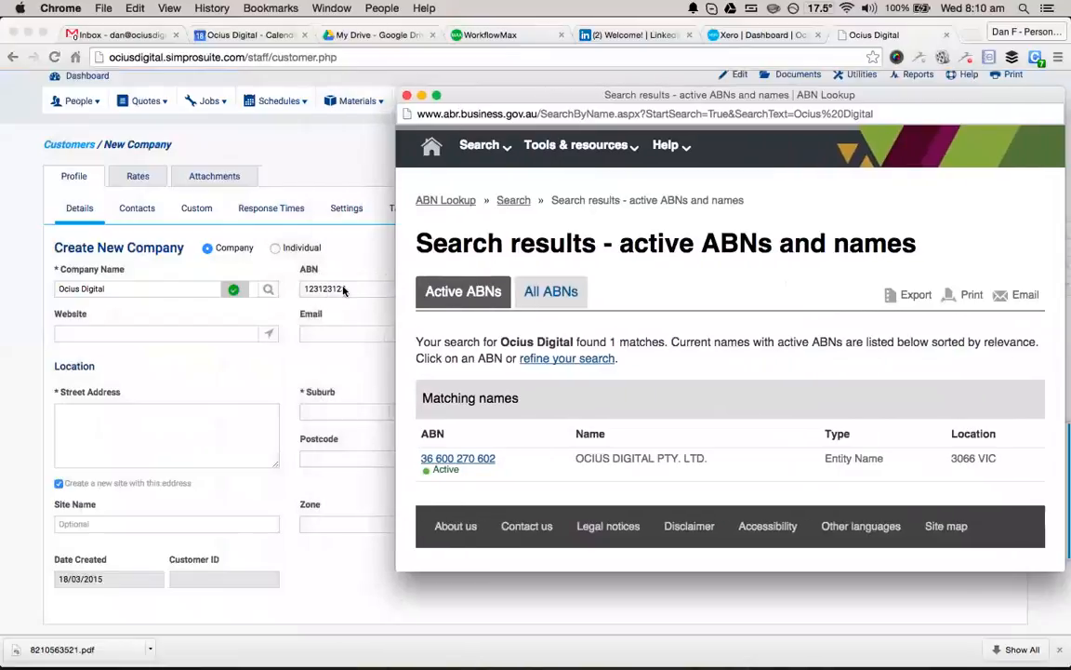
{"action": "left_click_drag", "start_coordinate": [497, 458], "coordinate": [420, 461]}
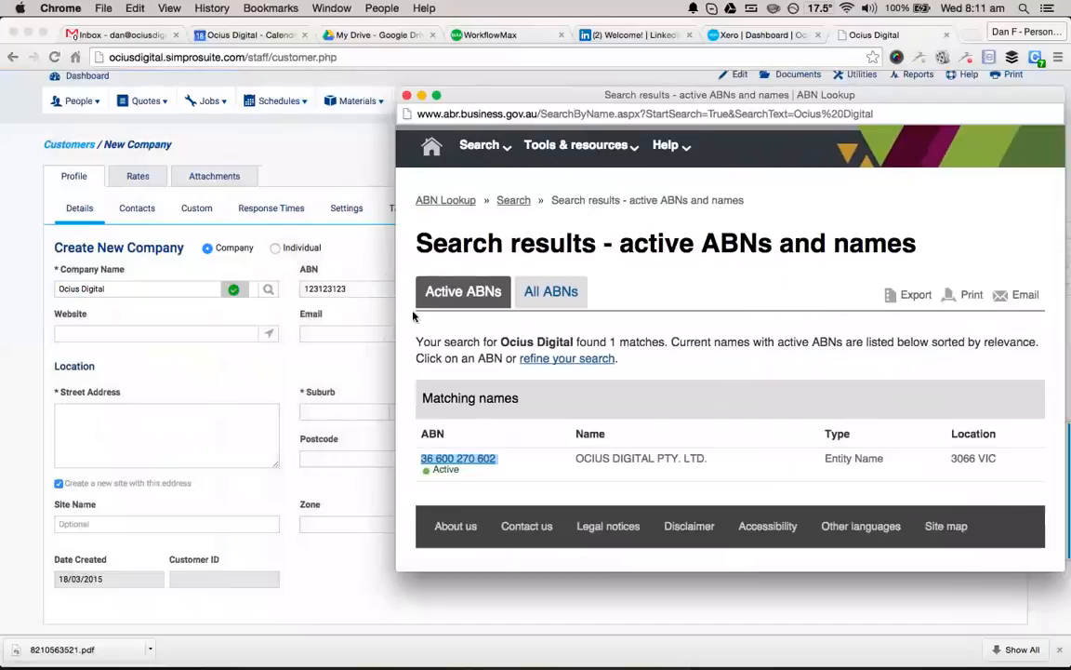
{"action": "left_click", "coordinate": [406, 95]}
Clear the ABN and make the customer an individual titled Mr with name, phone and mobile.
{"action": "double_click", "coordinate": [357, 287]}
{"action": "key", "text": "BackSpace"}
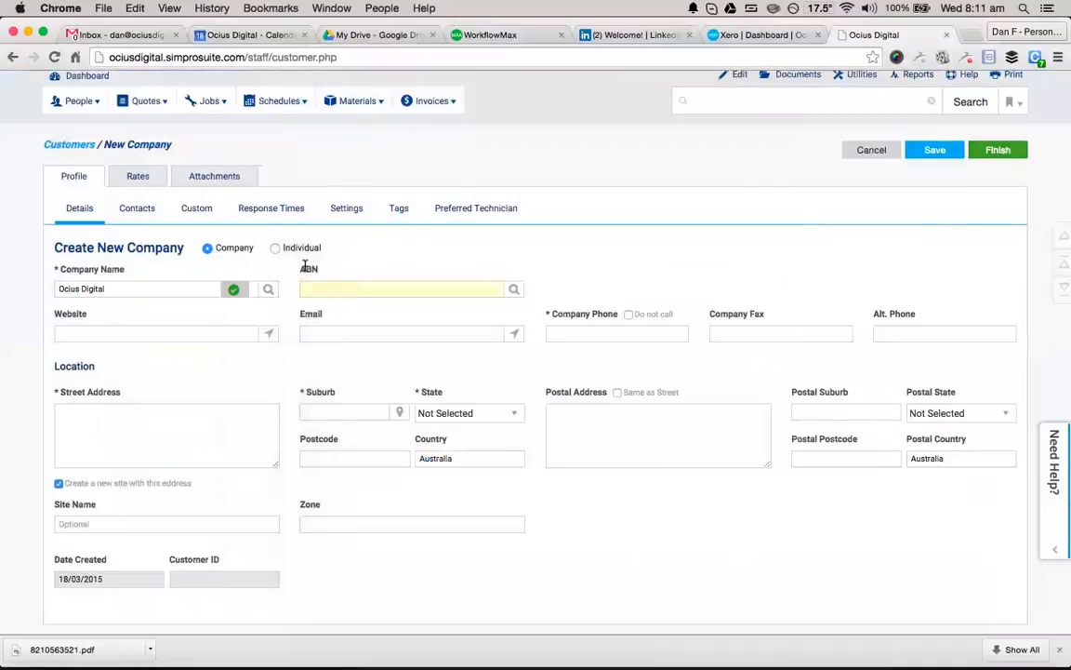
{"action": "left_click", "coordinate": [275, 247]}
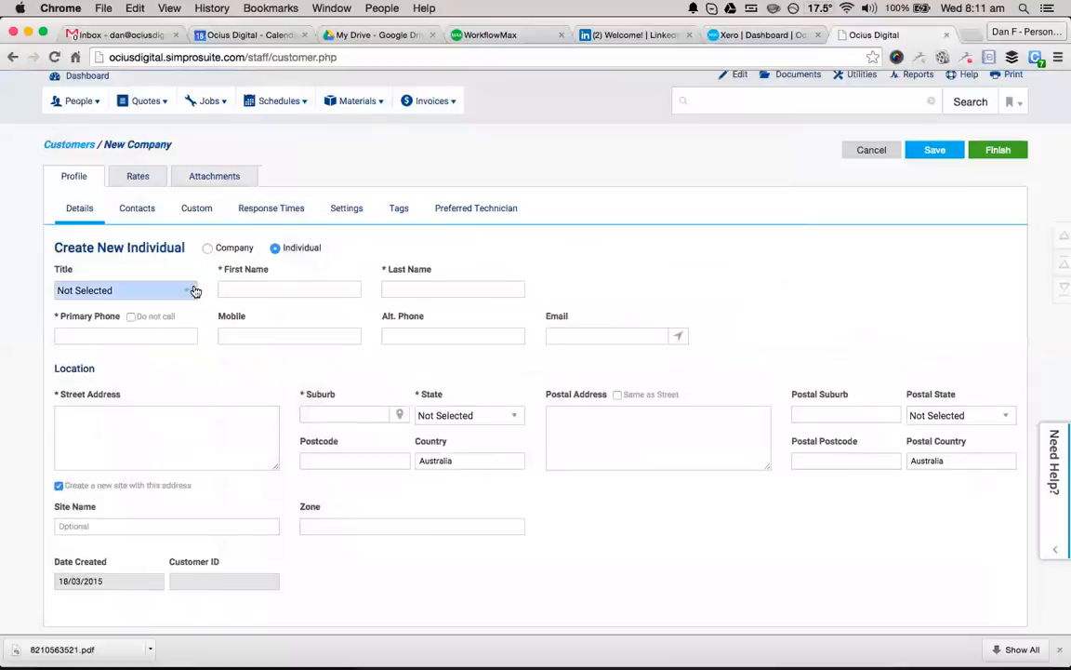
{"action": "left_click", "coordinate": [194, 291]}
{"action": "left_click", "coordinate": [148, 333]}
{"action": "left_click", "coordinate": [271, 288]}
{"action": "key", "text": "Tab"}
{"action": "key", "text": "Tab"}
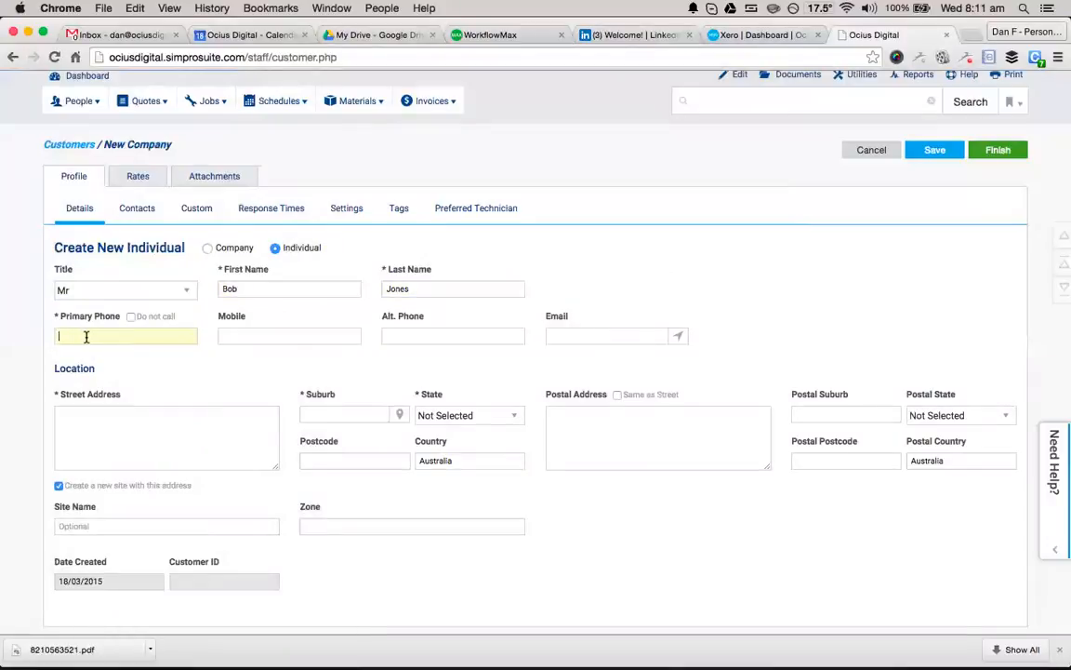
{"action": "key", "text": "Tab"}
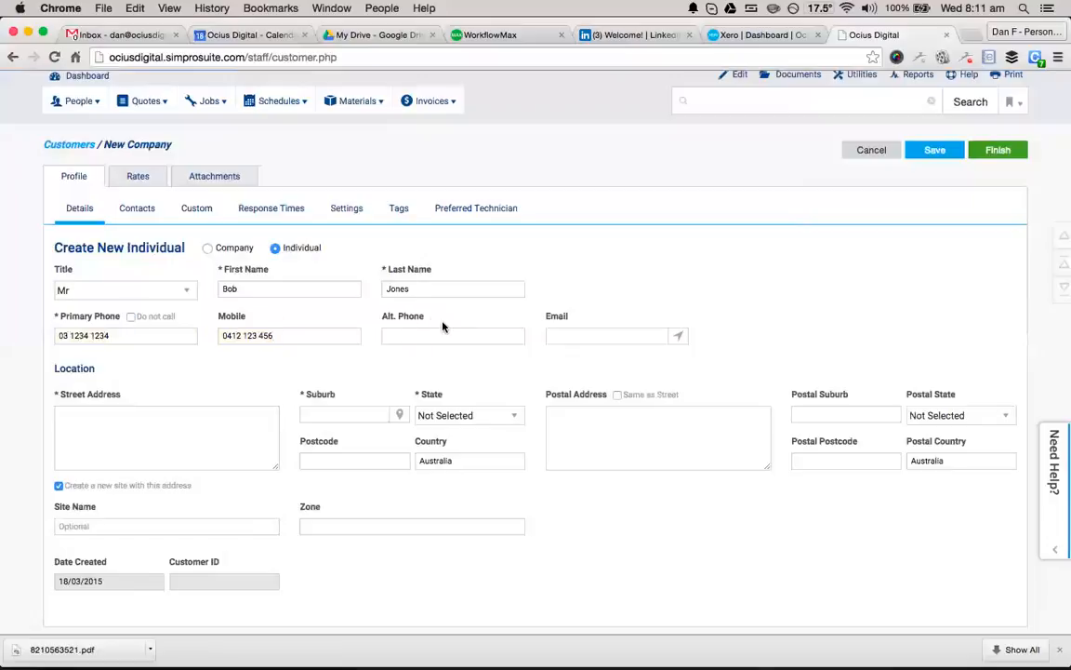
Enter the customer's email and street address with suburb, state and postcode.
{"action": "left_click", "coordinate": [580, 336]}
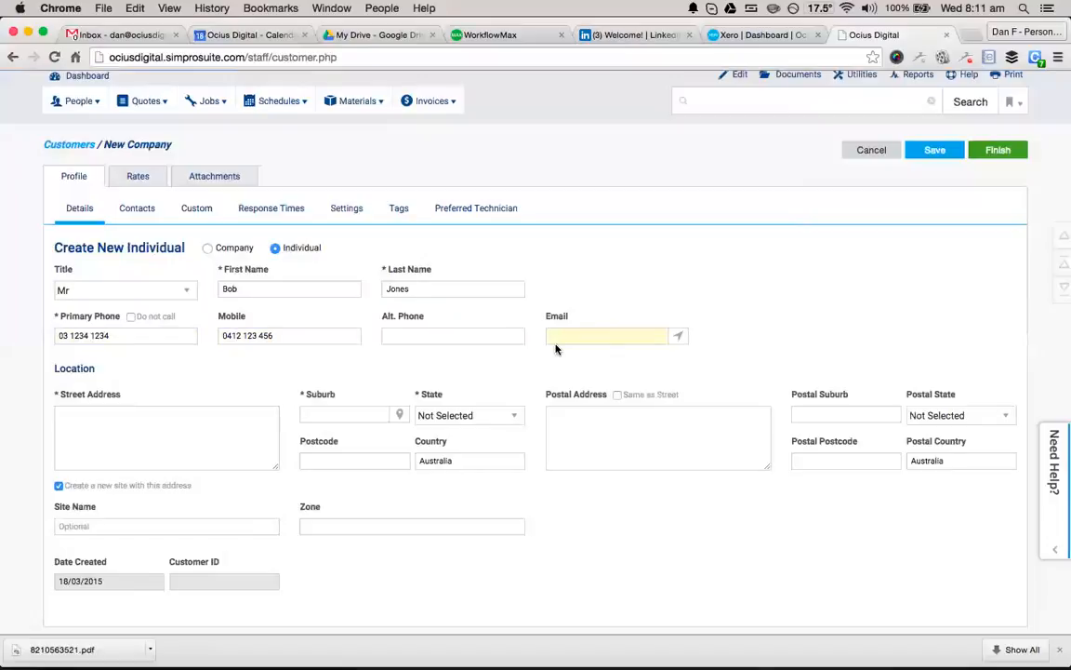
{"action": "left_click", "coordinate": [178, 412]}
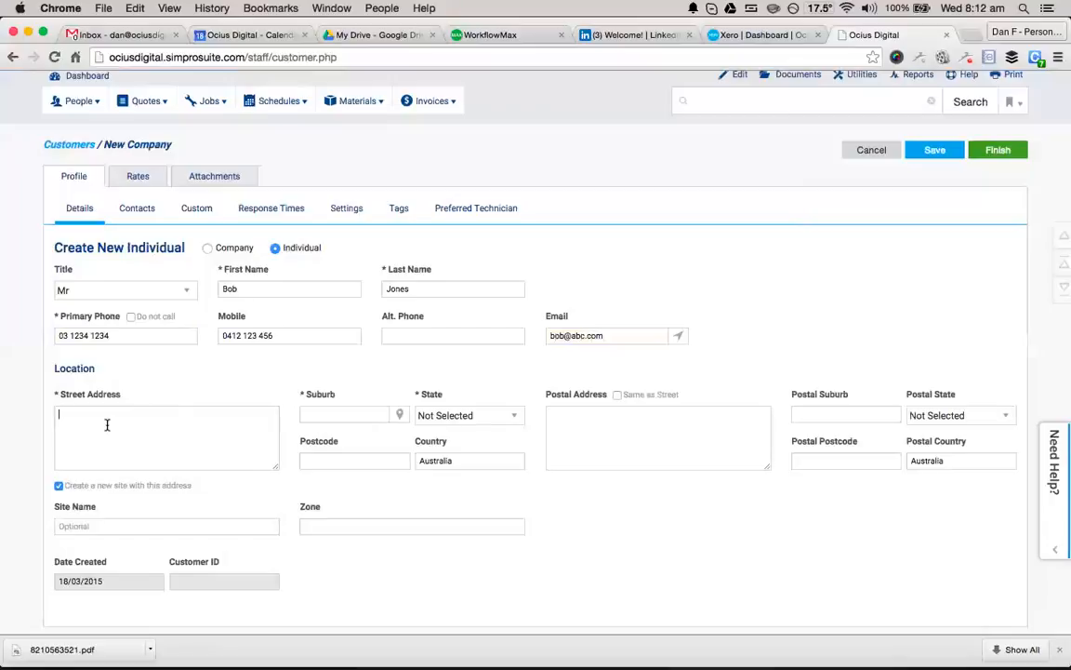
{"action": "key", "text": "Tab"}
{"action": "type", "text": "Collingwood"}
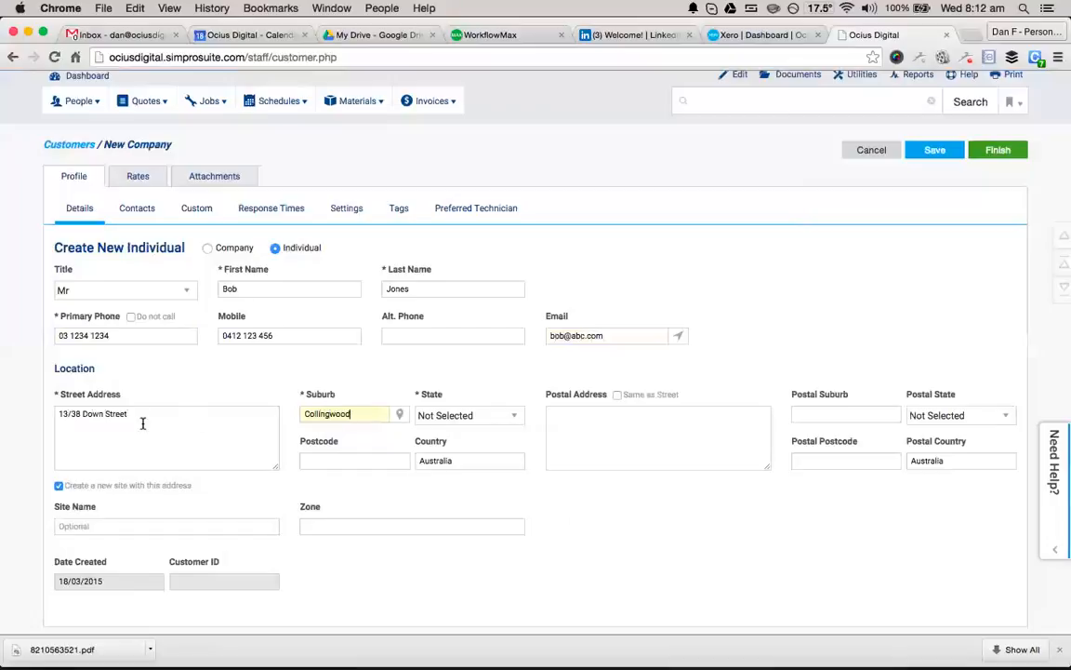
{"action": "key", "text": "Tab"}
{"action": "left_click", "coordinate": [468, 419]}
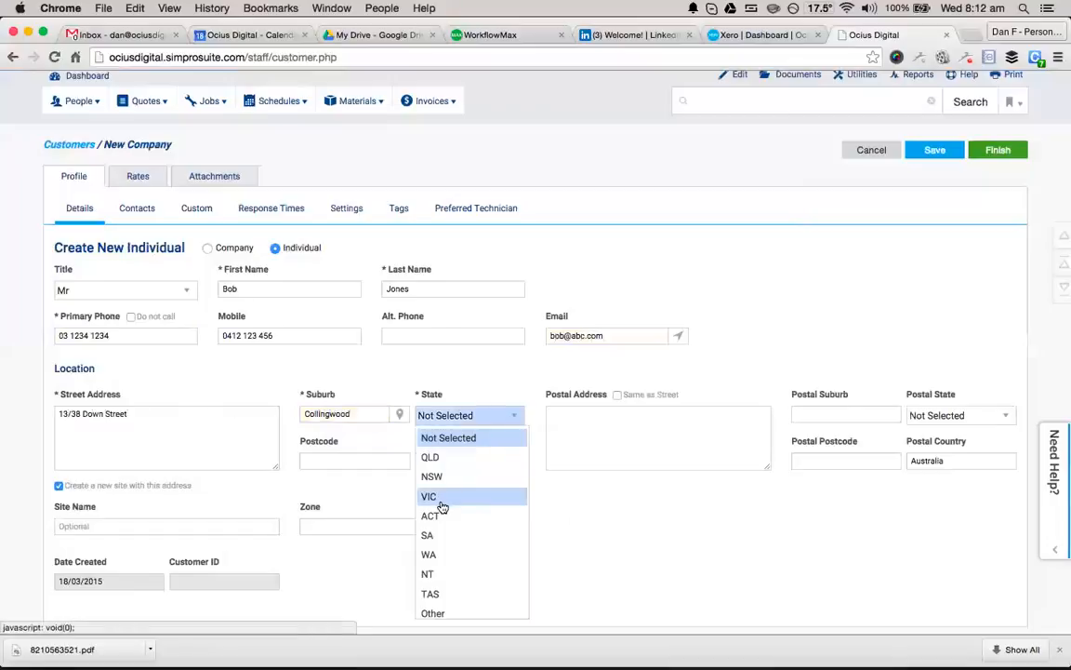
{"action": "left_click", "coordinate": [441, 503]}
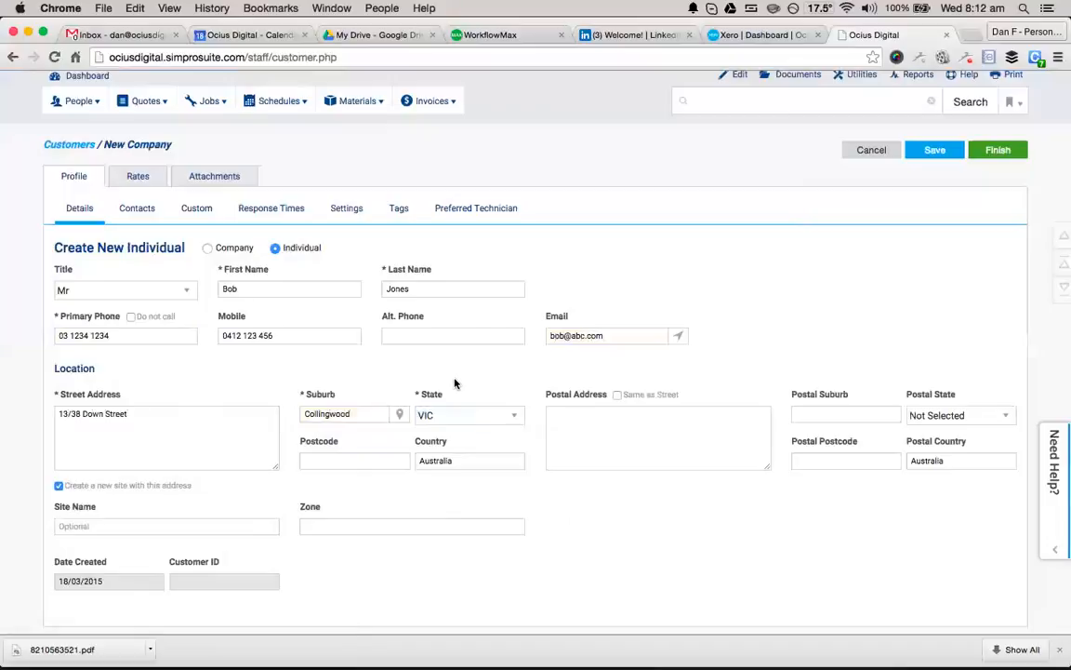
{"action": "left_click", "coordinate": [363, 458]}
{"action": "type", "text": "3066"}
Tick 'Same as Street' so the postal address copies the street address.
{"action": "left_click", "coordinate": [616, 397]}
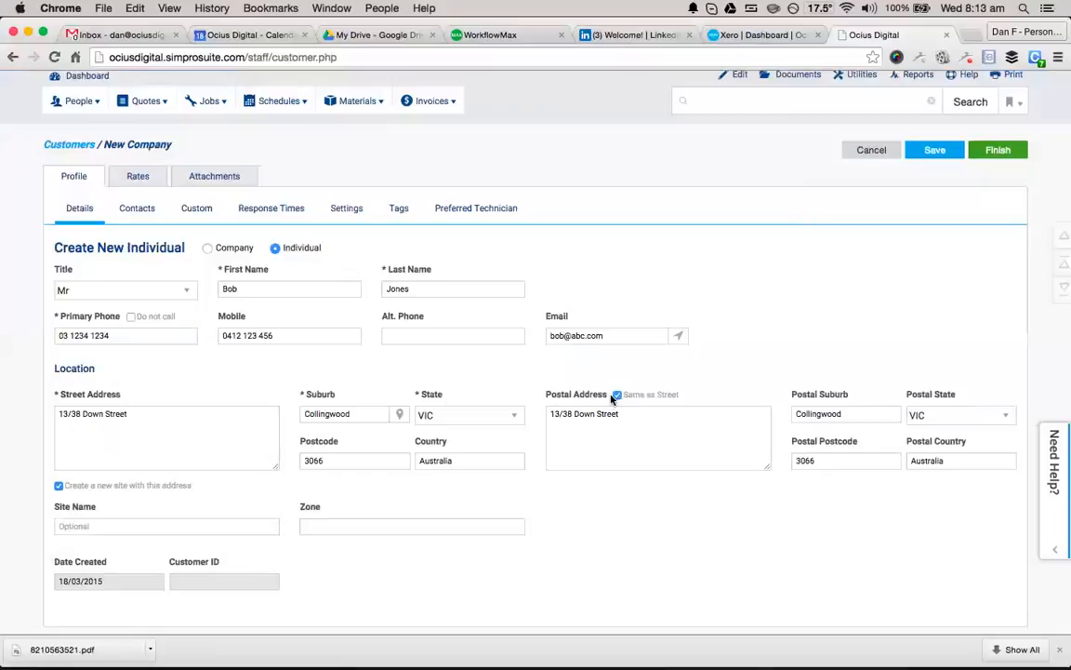
Browse the Contacts and Custom Fields sub-tabs, then view the empty Response Times list.
{"action": "left_click", "coordinate": [146, 212]}
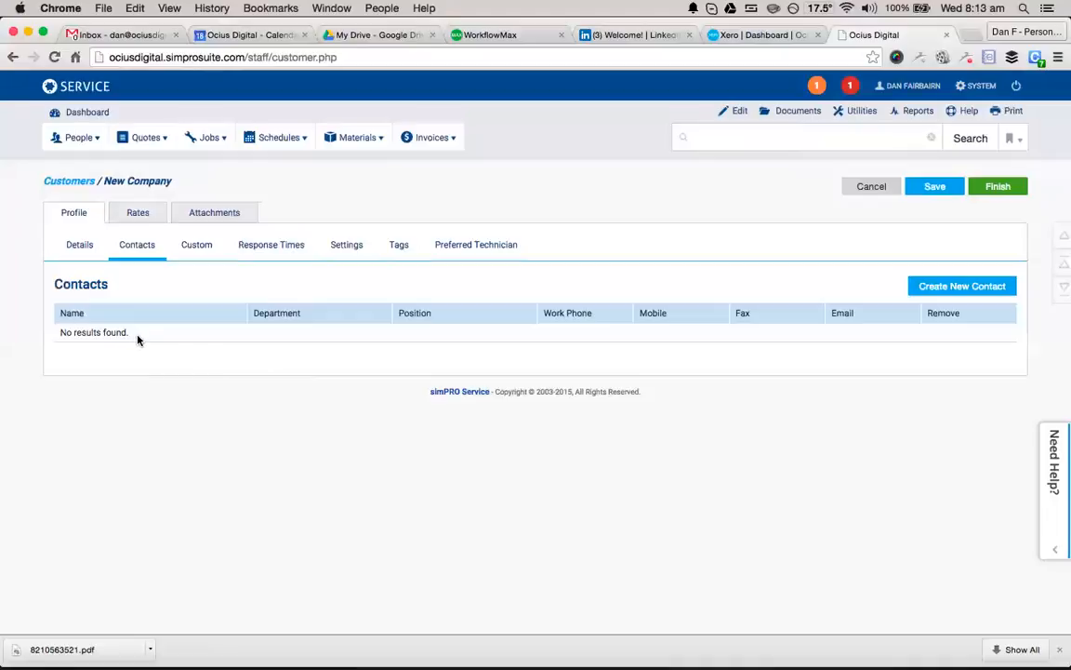
{"action": "left_click", "coordinate": [82, 247]}
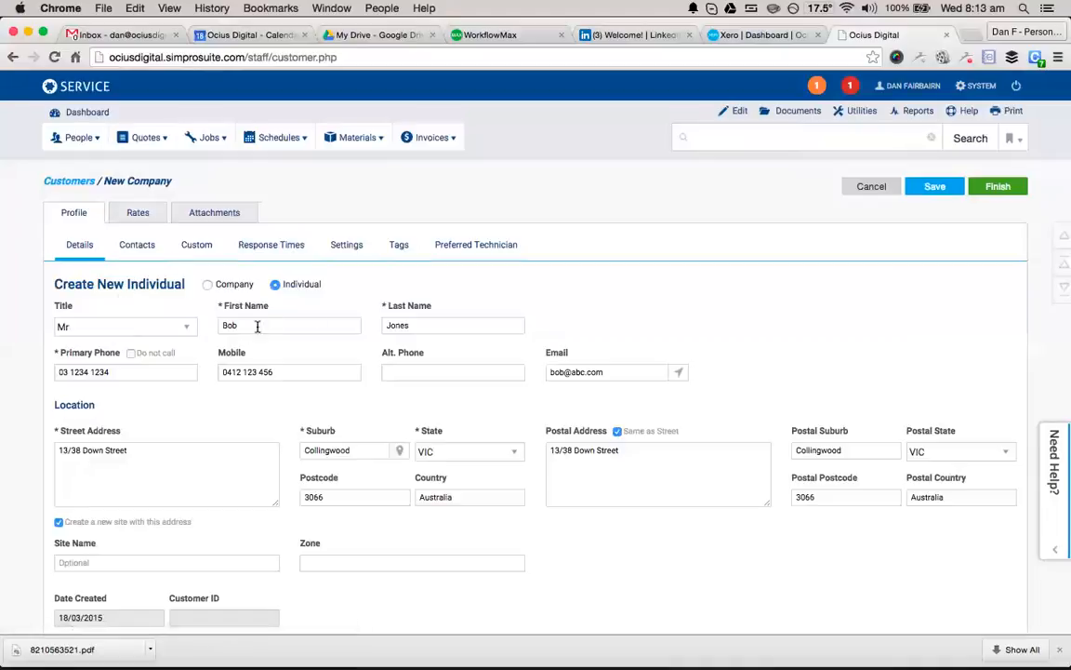
{"action": "left_click", "coordinate": [139, 259]}
{"action": "left_click", "coordinate": [199, 246]}
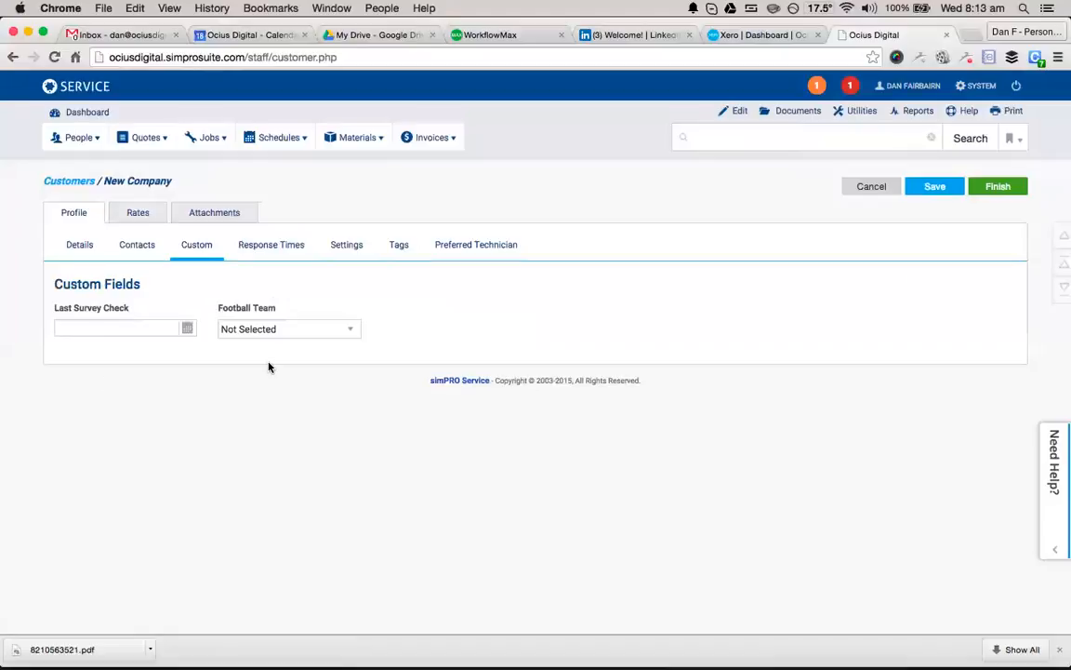
{"action": "left_click", "coordinate": [270, 247]}
{"action": "left_click", "coordinate": [162, 312]}
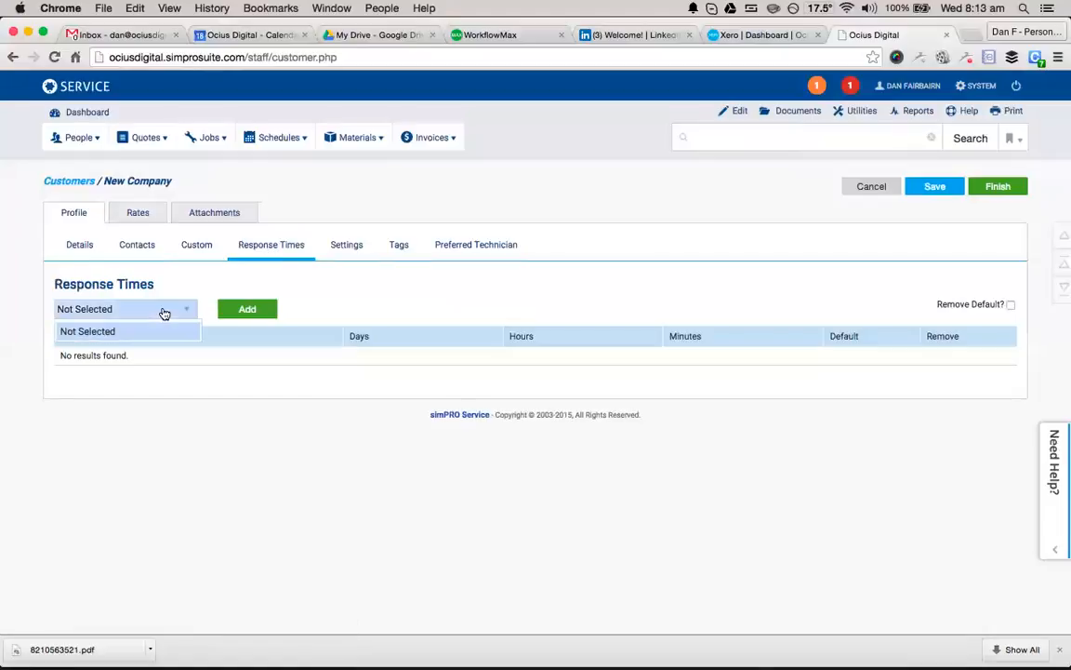
{"action": "left_click", "coordinate": [253, 274]}
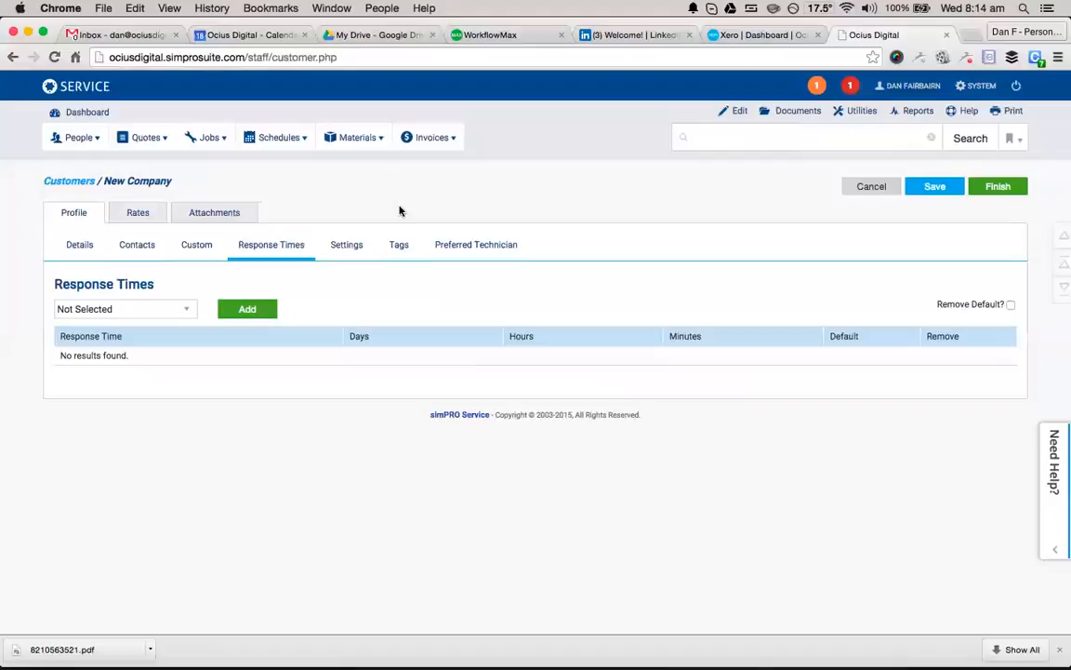
Show the customer's Settings, leaving Customer Profile as Not Selected.
{"action": "left_click", "coordinate": [364, 244]}
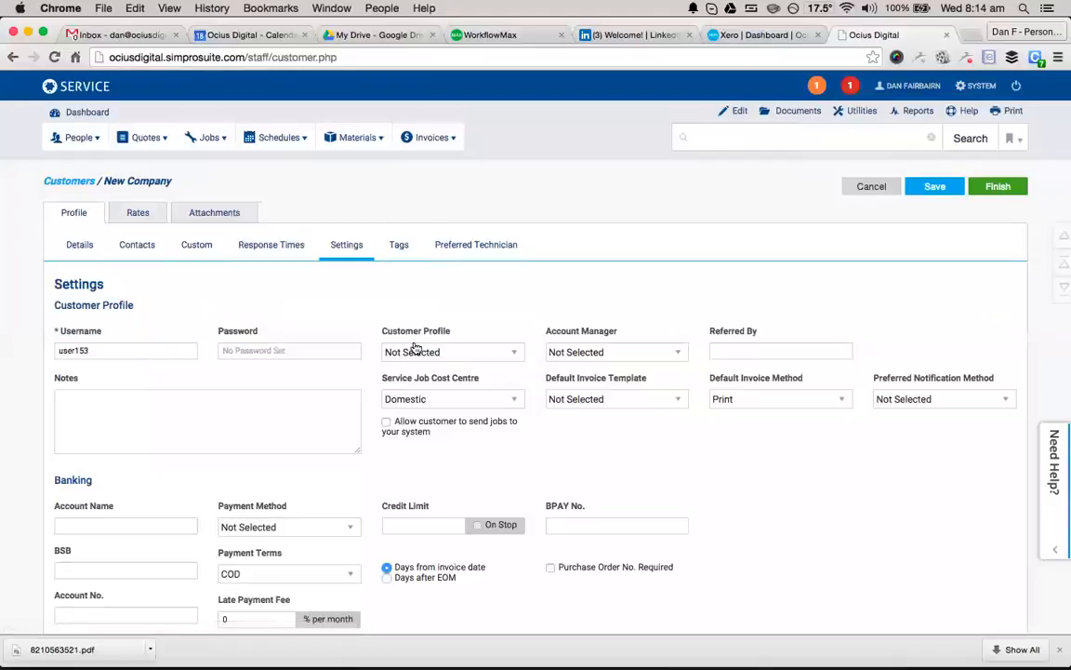
{"action": "scroll", "coordinate": [391, 344], "scroll_direction": "down", "scroll_amount": 2}
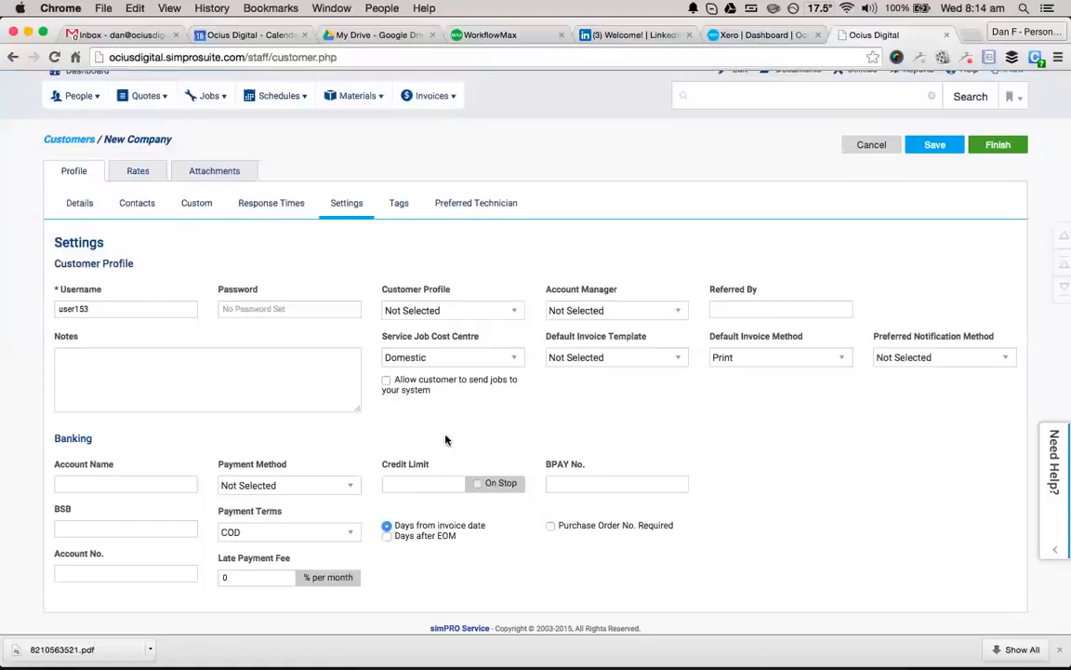
{"action": "left_click", "coordinate": [463, 315]}
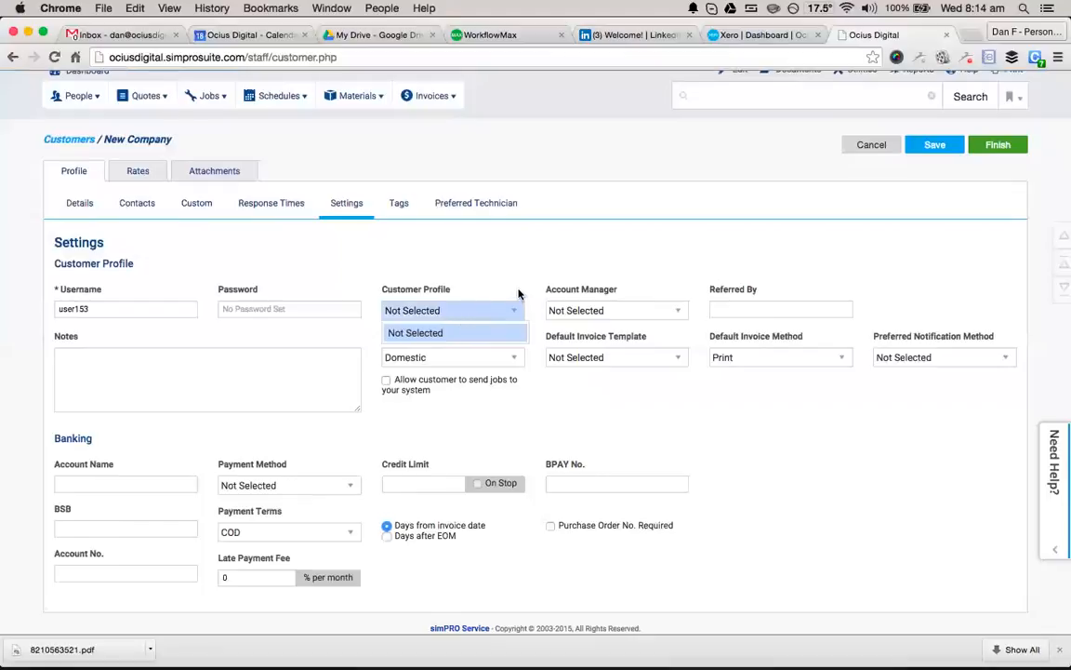
{"action": "left_click", "coordinate": [485, 311]}
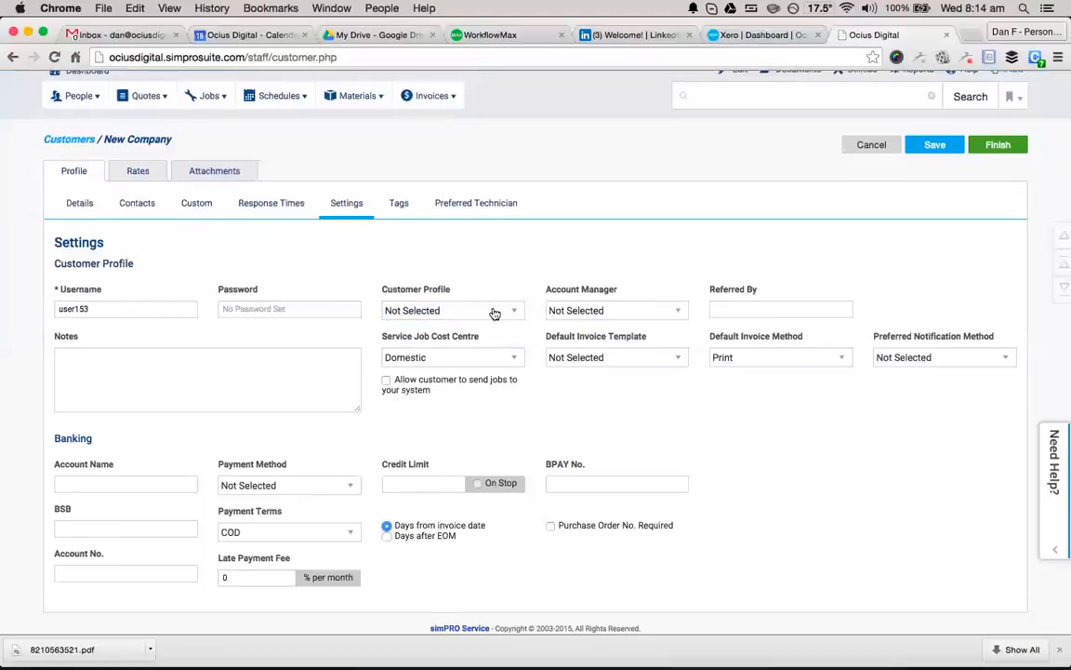
{"action": "scroll", "coordinate": [775, 176], "scroll_direction": "up", "scroll_amount": 1}
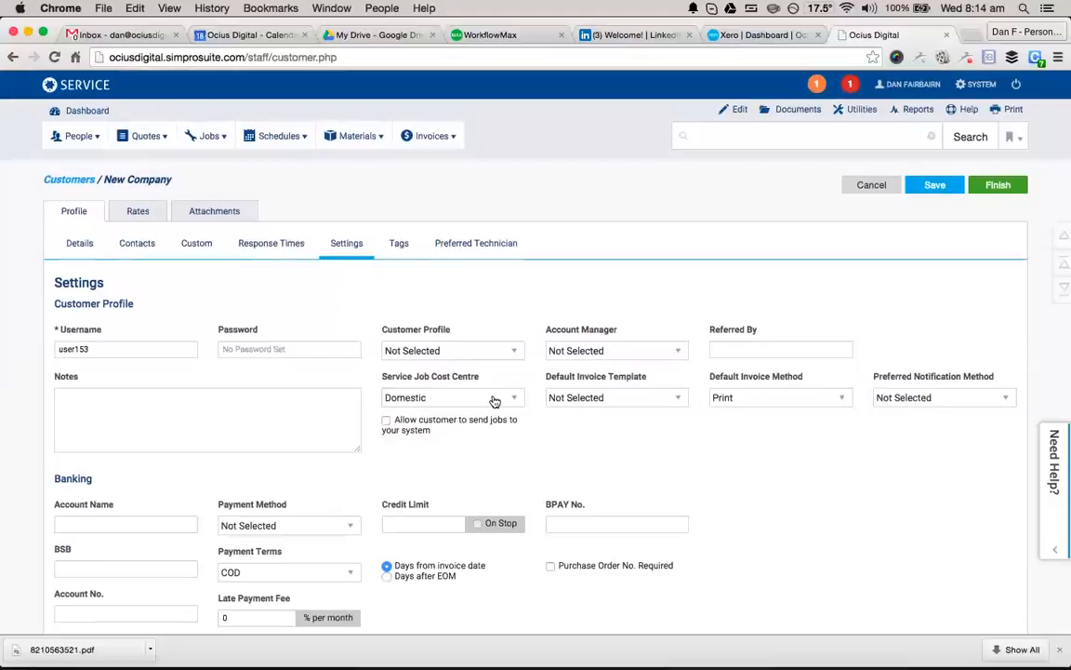
{"action": "left_click", "coordinate": [431, 400]}
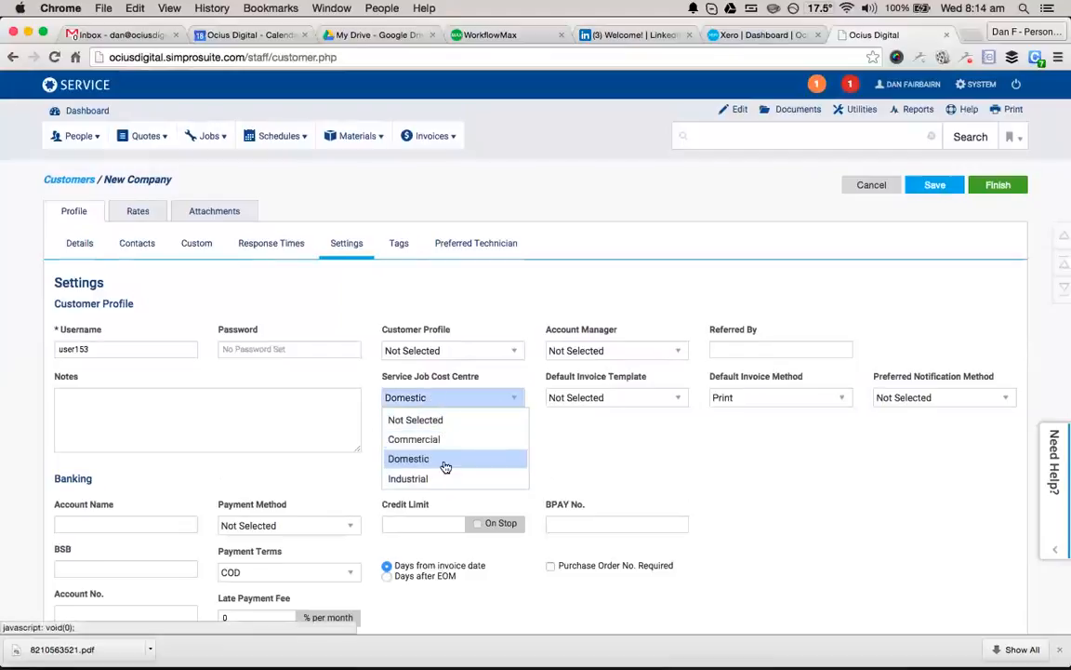
{"action": "left_click", "coordinate": [650, 441]}
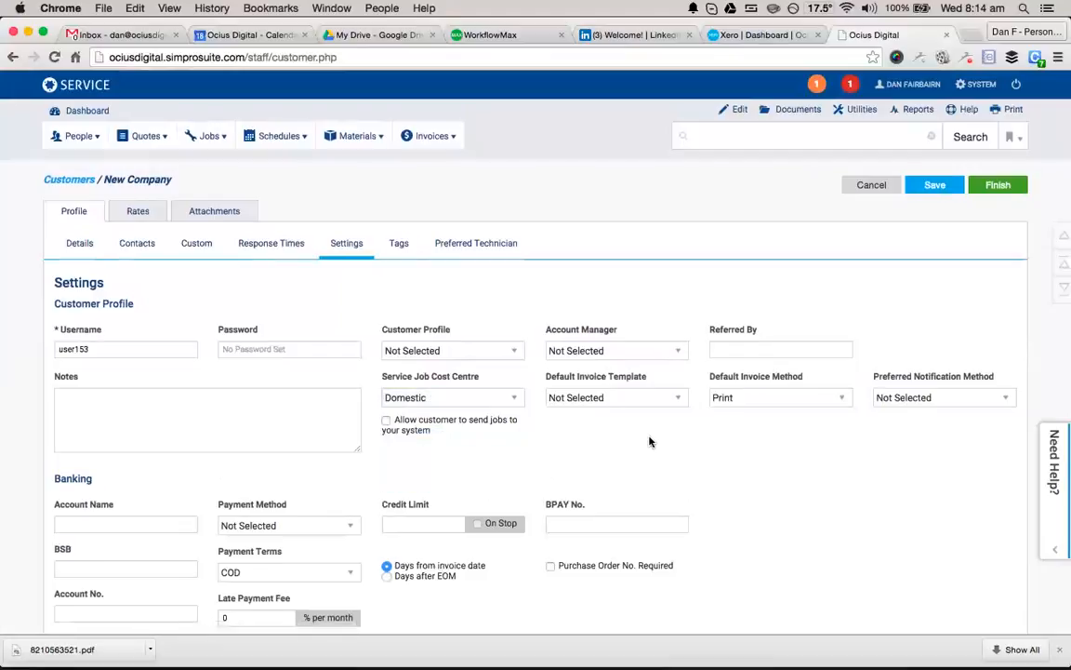
{"action": "left_click", "coordinate": [653, 402]}
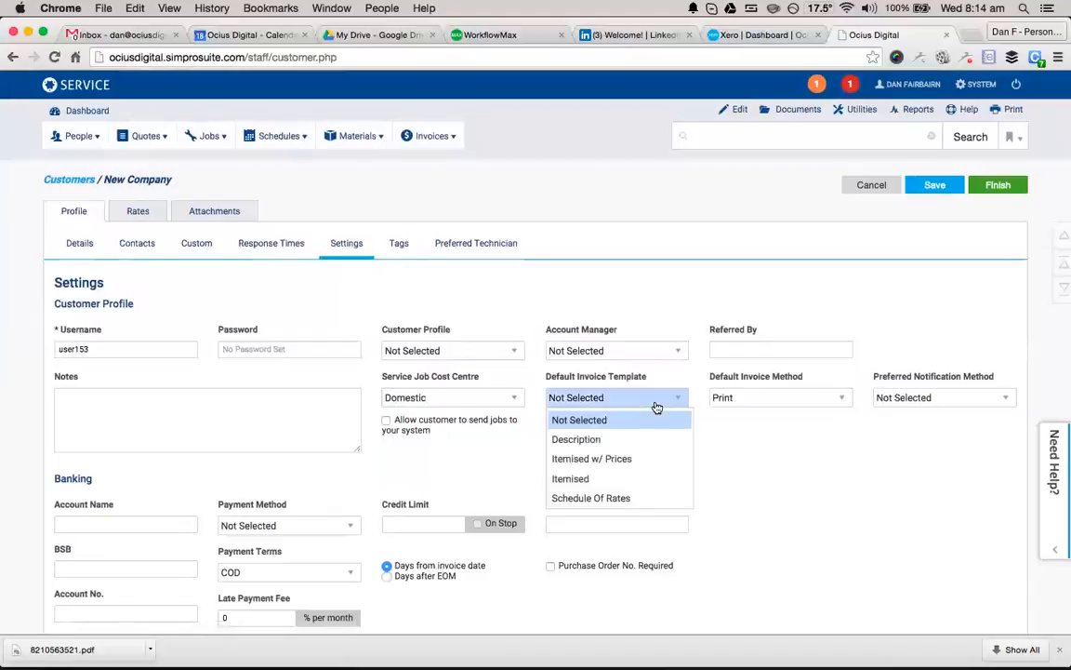
{"action": "left_click", "coordinate": [758, 463]}
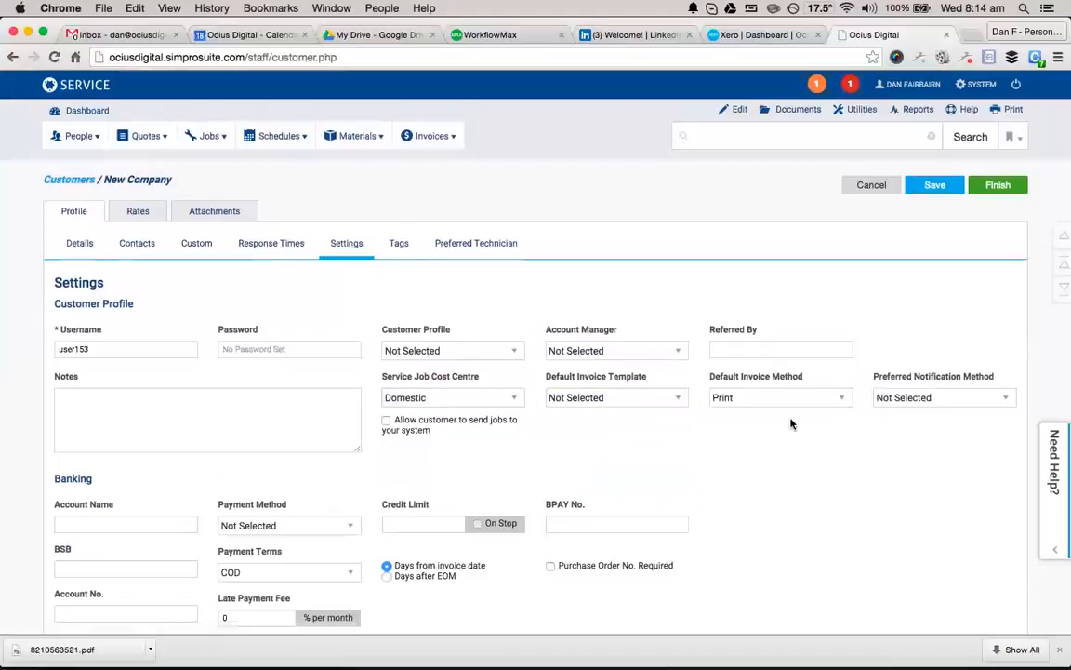
{"action": "left_click", "coordinate": [913, 402]}
{"action": "left_click", "coordinate": [847, 465]}
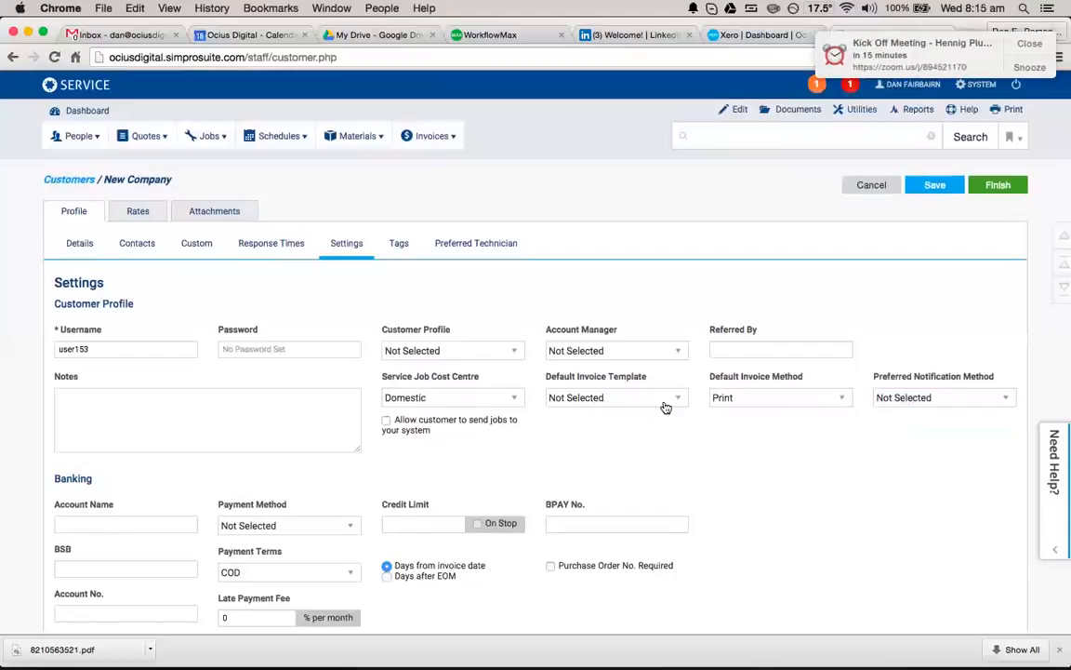
{"action": "left_click", "coordinate": [1028, 45]}
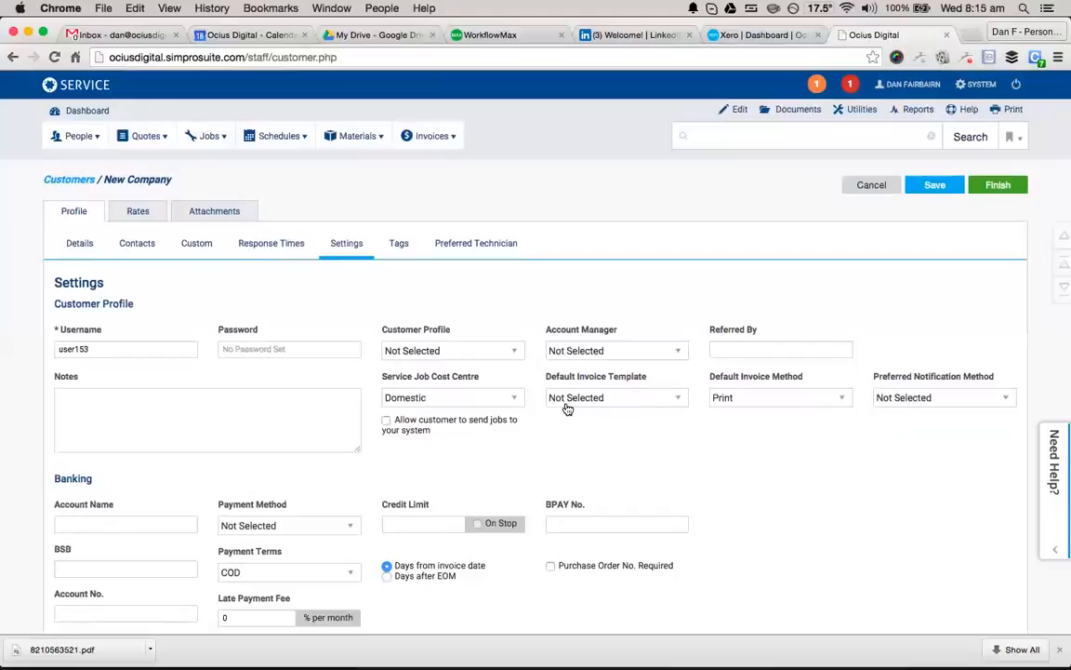
{"action": "scroll", "coordinate": [414, 433], "scroll_direction": "down", "scroll_amount": 2}
Enter a credit limit of 500 under Banking.
{"action": "left_click", "coordinate": [423, 497]}
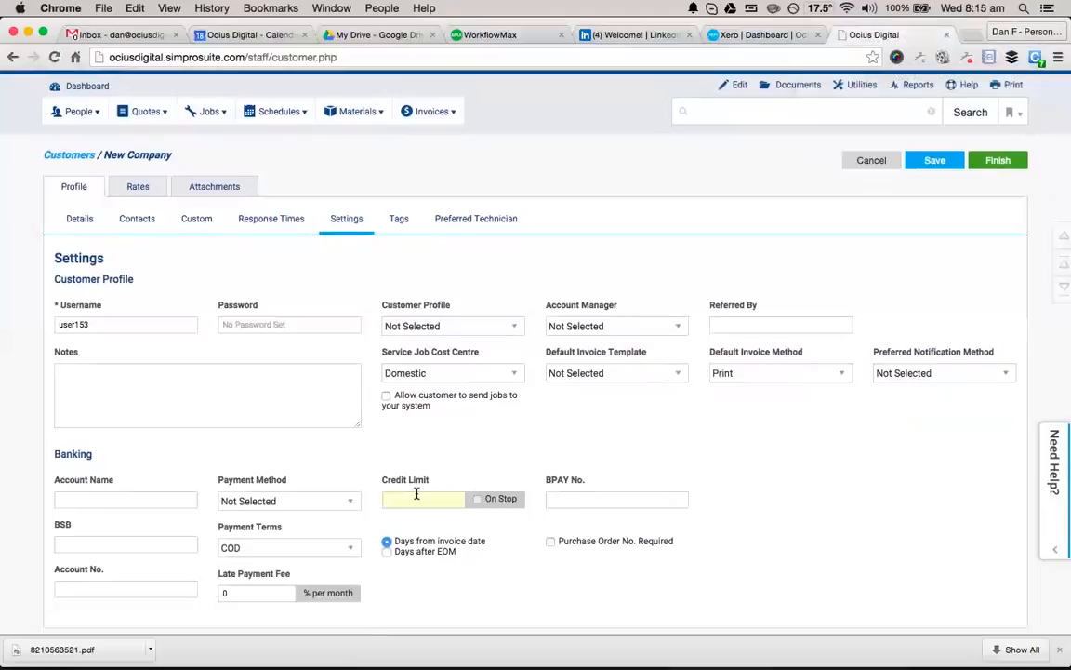
{"action": "type", "text": "500"}
Check the available tags, then choose a staff member as preferred technician.
{"action": "left_click", "coordinate": [414, 227]}
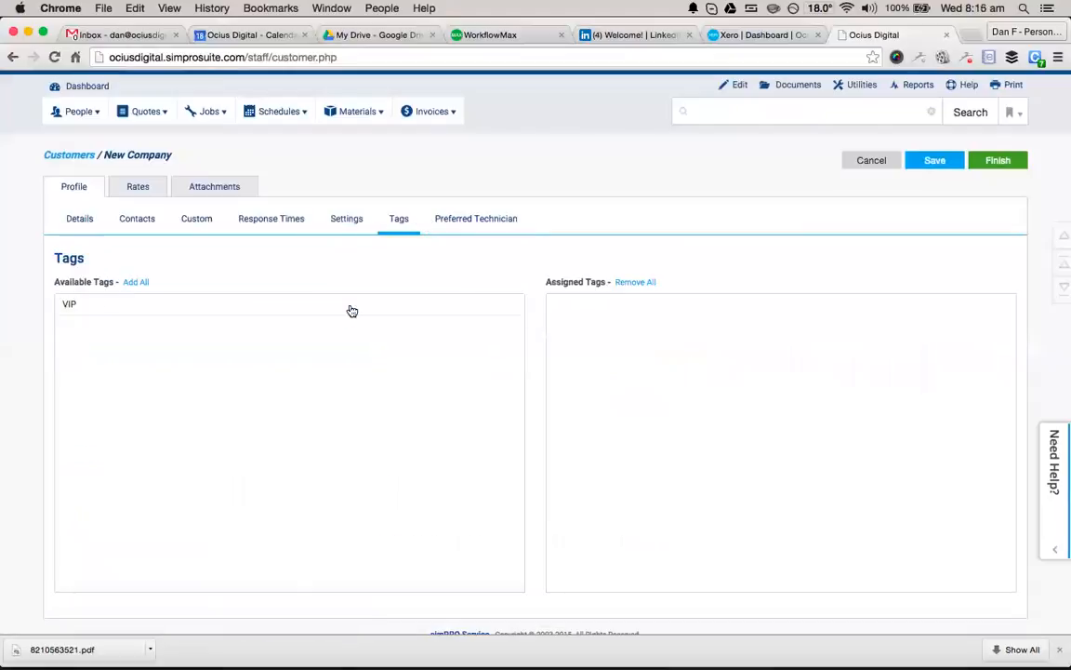
{"action": "scroll", "coordinate": [344, 415], "scroll_direction": "down", "scroll_amount": 1}
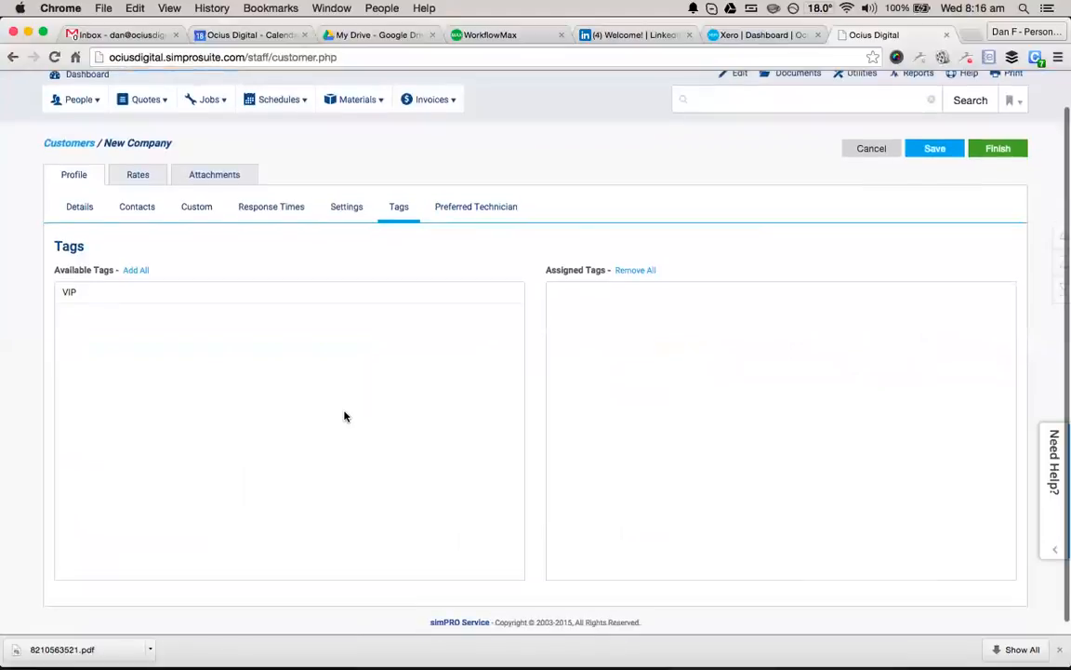
{"action": "scroll", "coordinate": [344, 416], "scroll_direction": "up", "scroll_amount": 2}
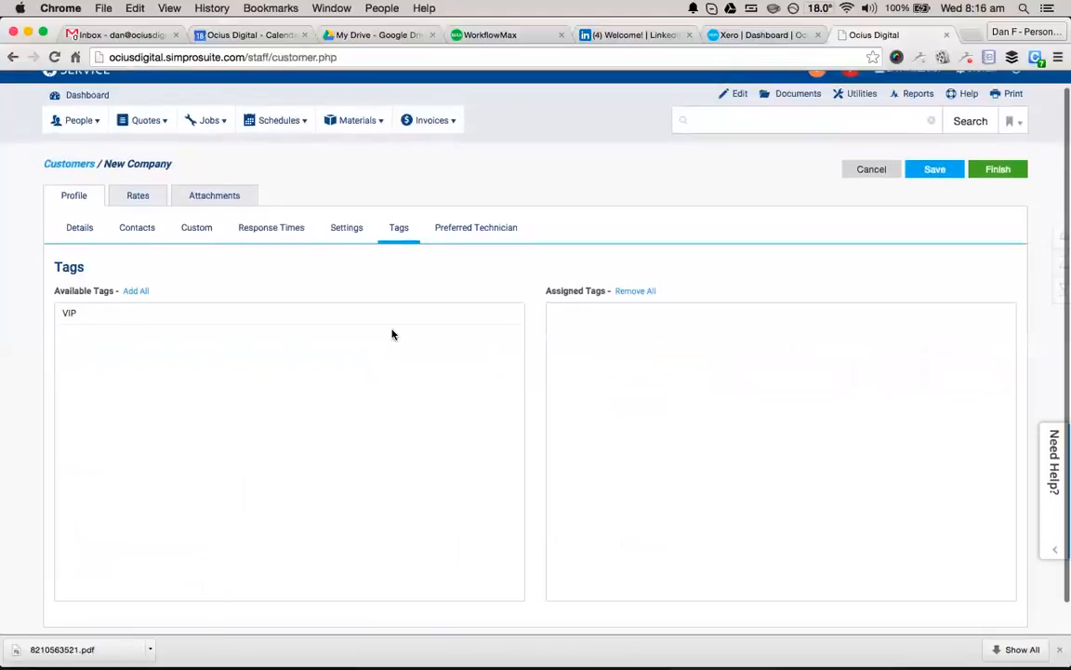
{"action": "left_click", "coordinate": [493, 236]}
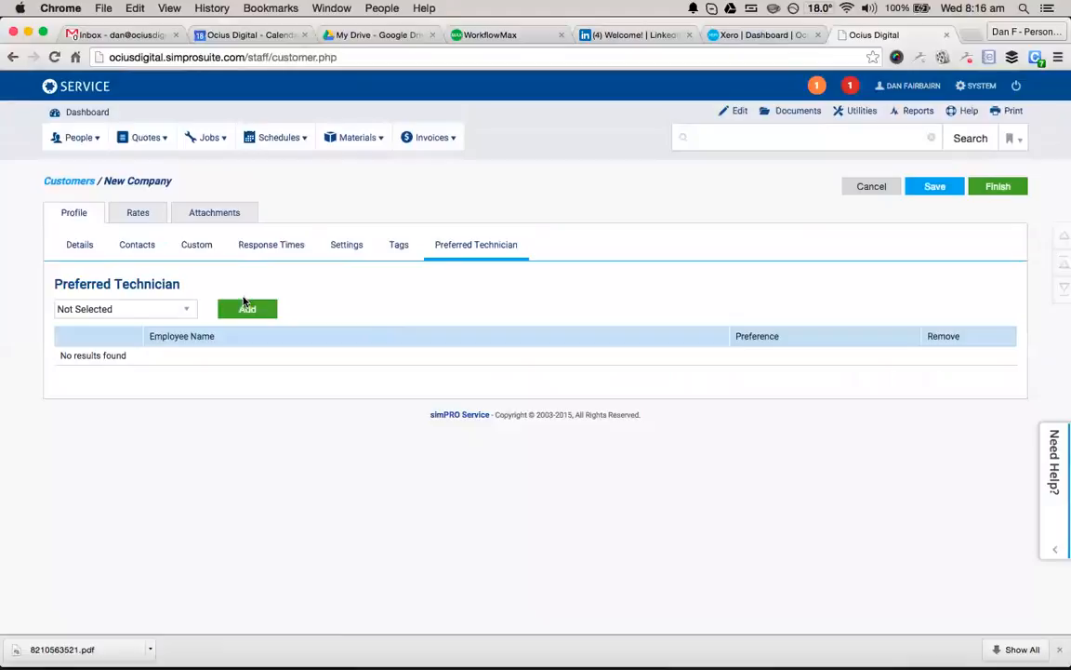
{"action": "left_click", "coordinate": [160, 309]}
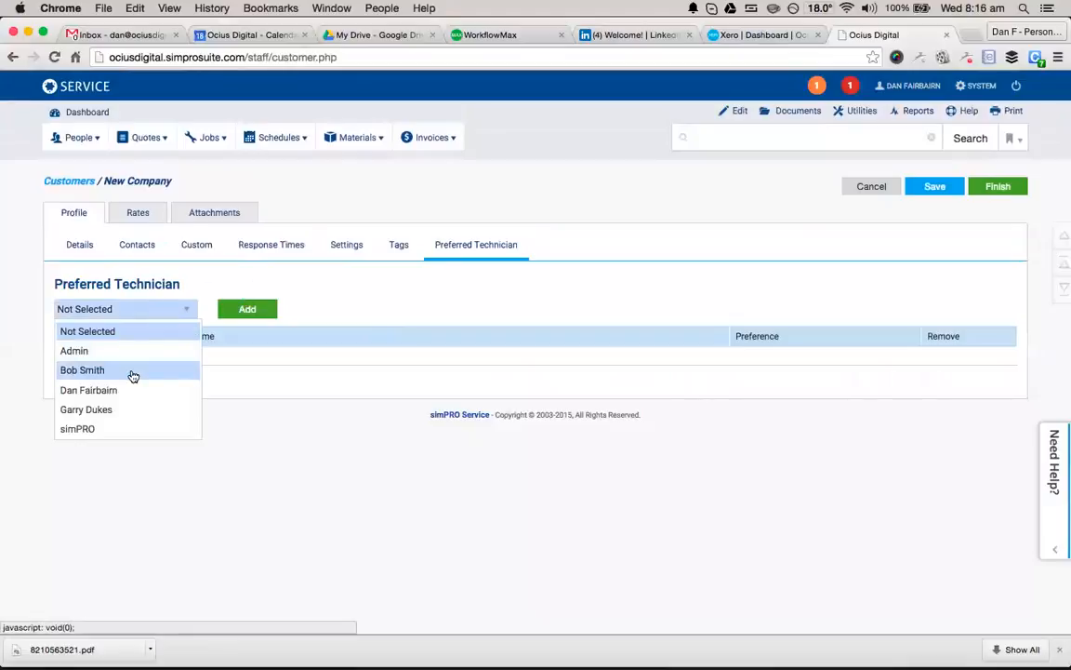
{"action": "left_click", "coordinate": [102, 389]}
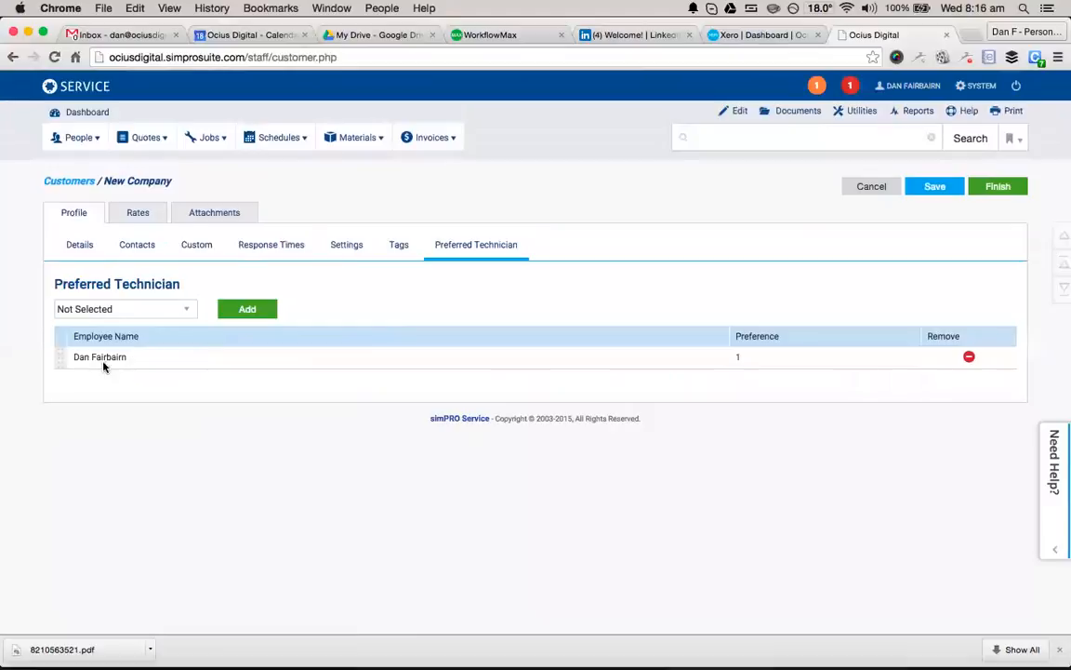
On the Rates tab, keep Call-Out Fee as the service fee.
{"action": "left_click", "coordinate": [138, 213]}
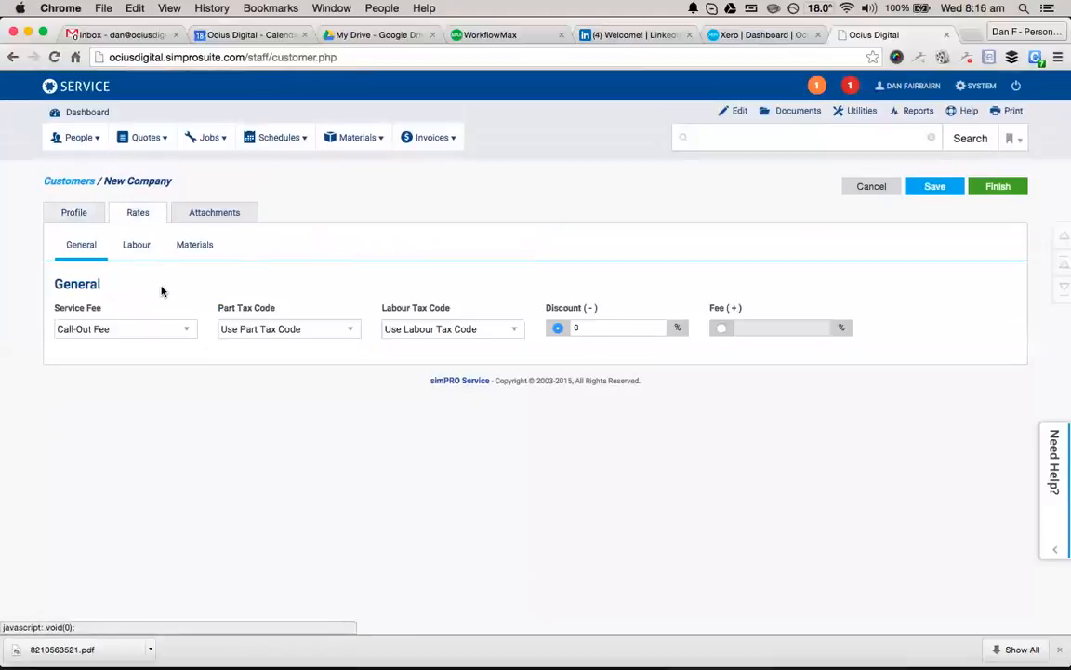
{"action": "left_click", "coordinate": [183, 328]}
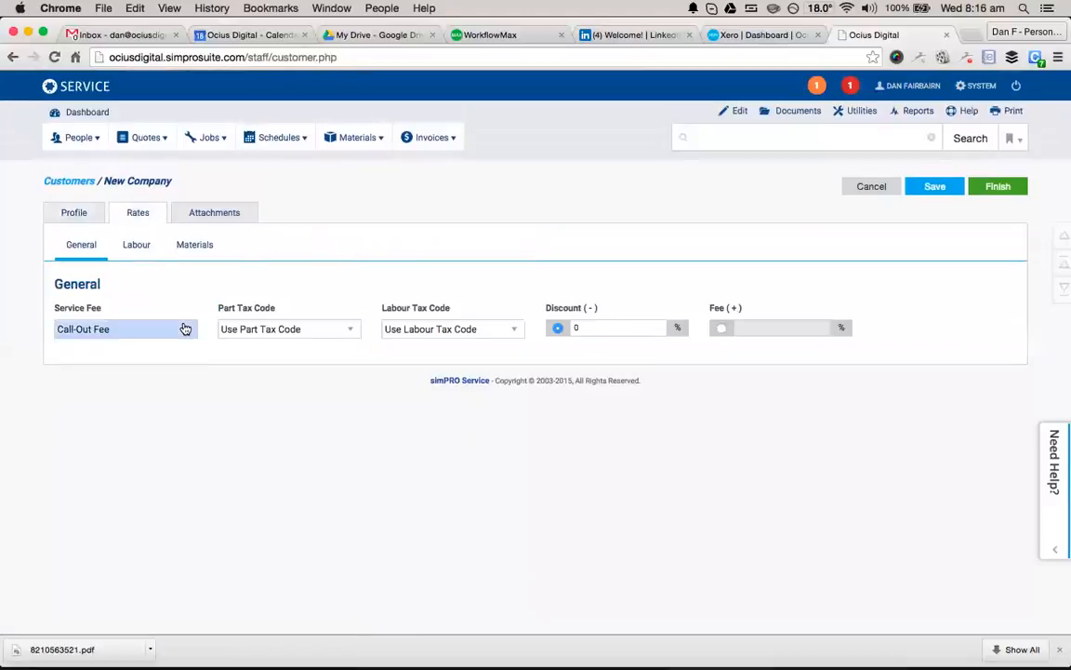
{"action": "left_click", "coordinate": [315, 372]}
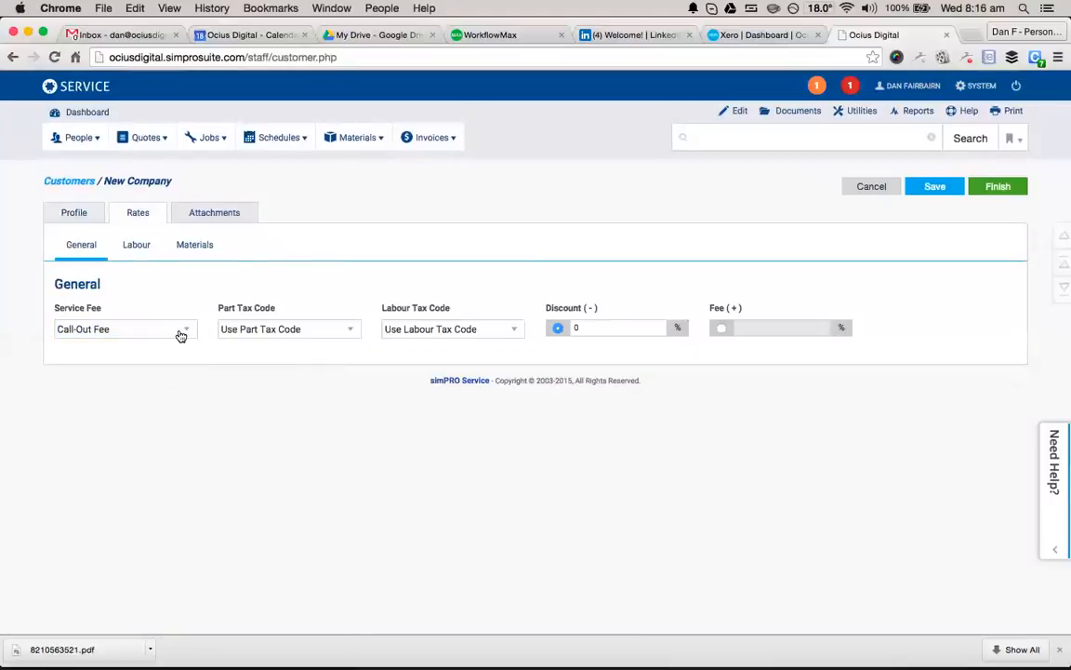
Change the Labour sell rate from 90 to 80 per hour and view Material rates.
{"action": "left_click", "coordinate": [139, 243]}
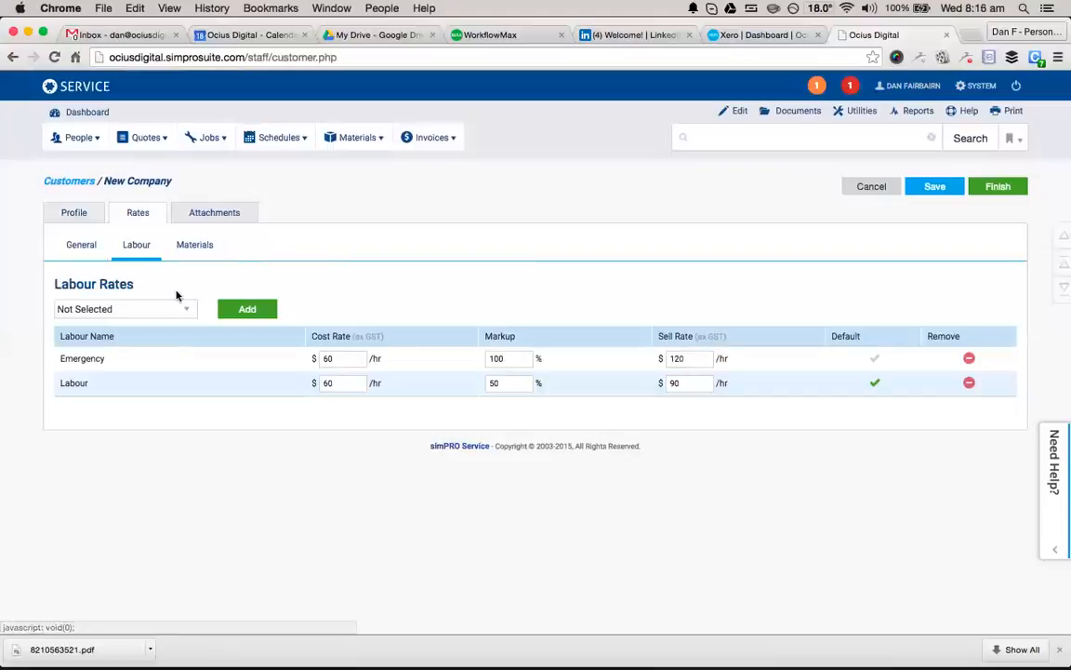
{"action": "double_click", "coordinate": [687, 383]}
{"action": "type", "text": "80"}
{"action": "left_click", "coordinate": [616, 398]}
{"action": "left_click", "coordinate": [193, 247]}
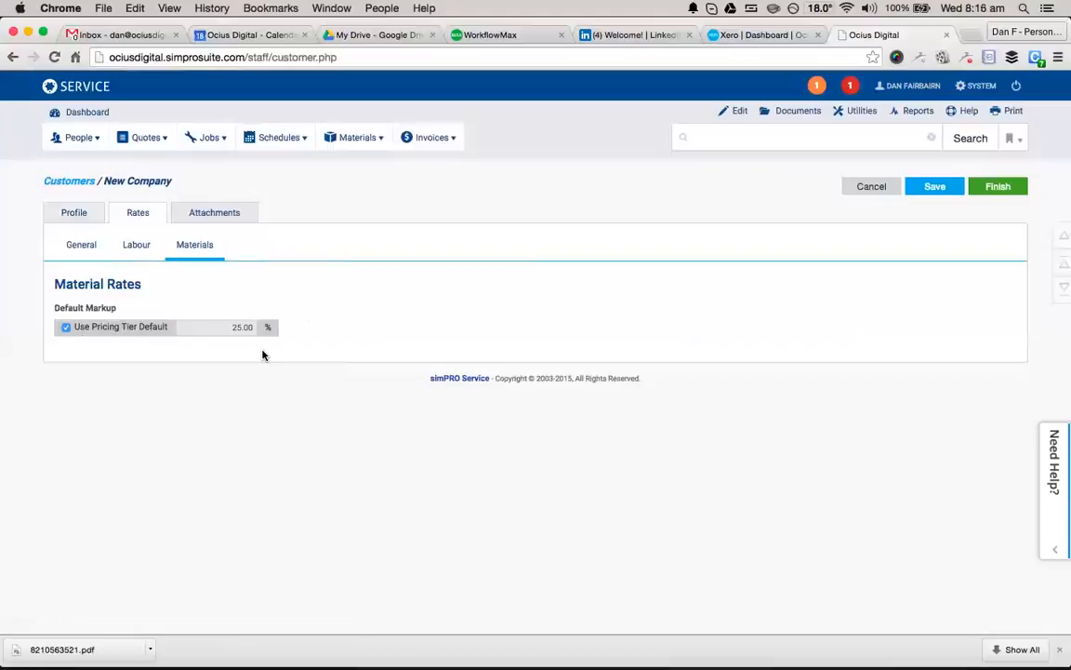
Check that the Attachments tab has no files, then finish creating the new customer.
{"action": "left_click", "coordinate": [232, 219]}
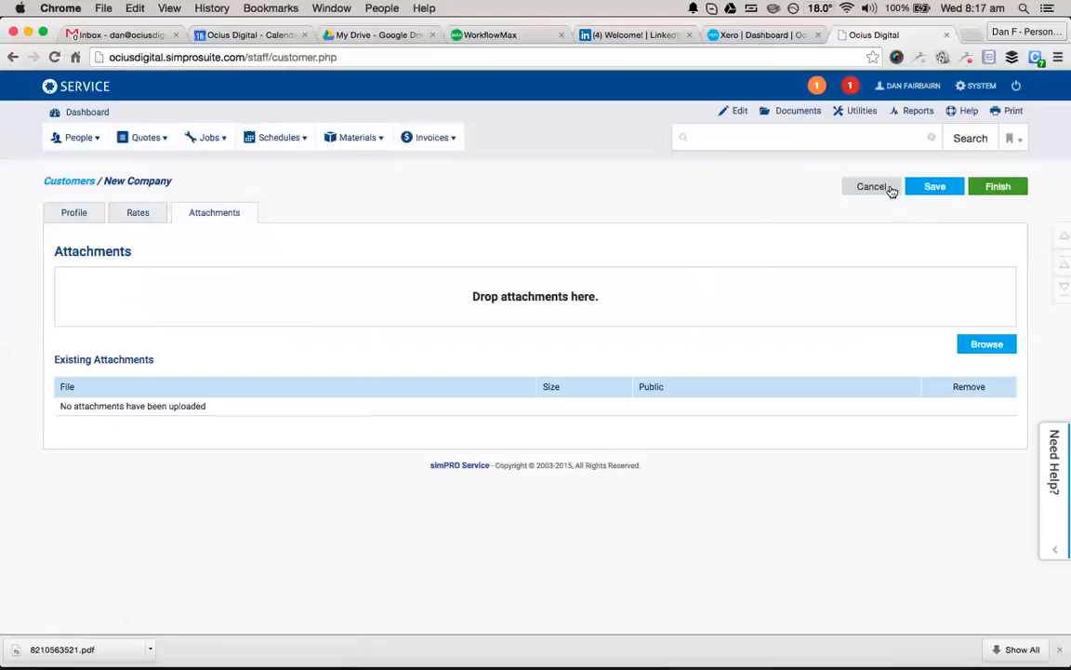
{"action": "left_click", "coordinate": [975, 189]}
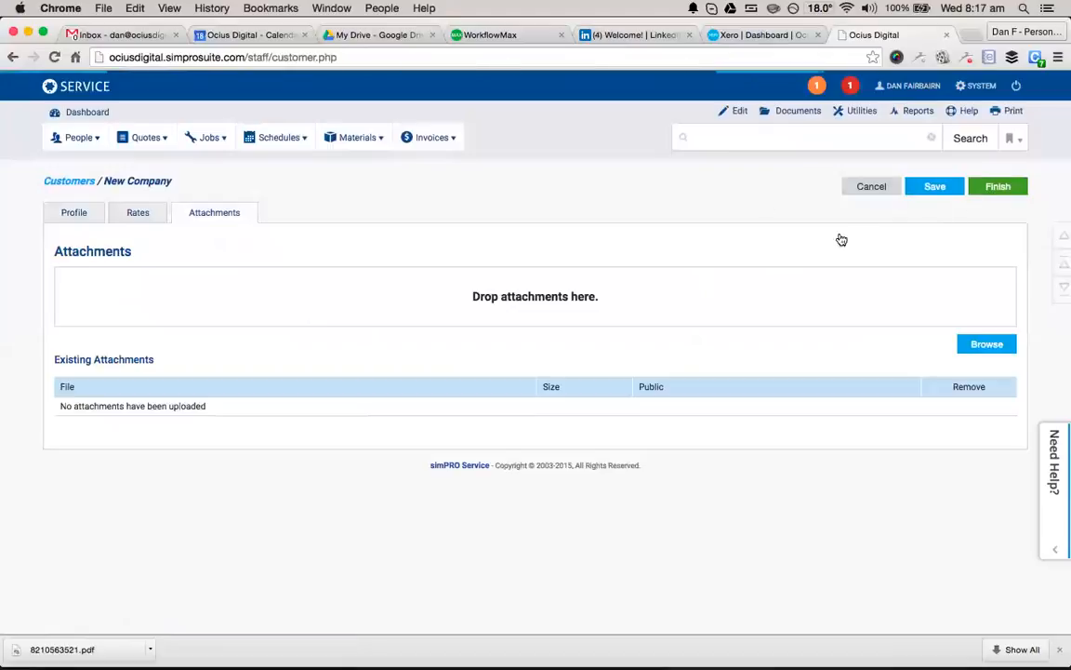
Open the Customers list and filter it to S, then to J, to find the new customer.
{"action": "left_click", "coordinate": [550, 191]}
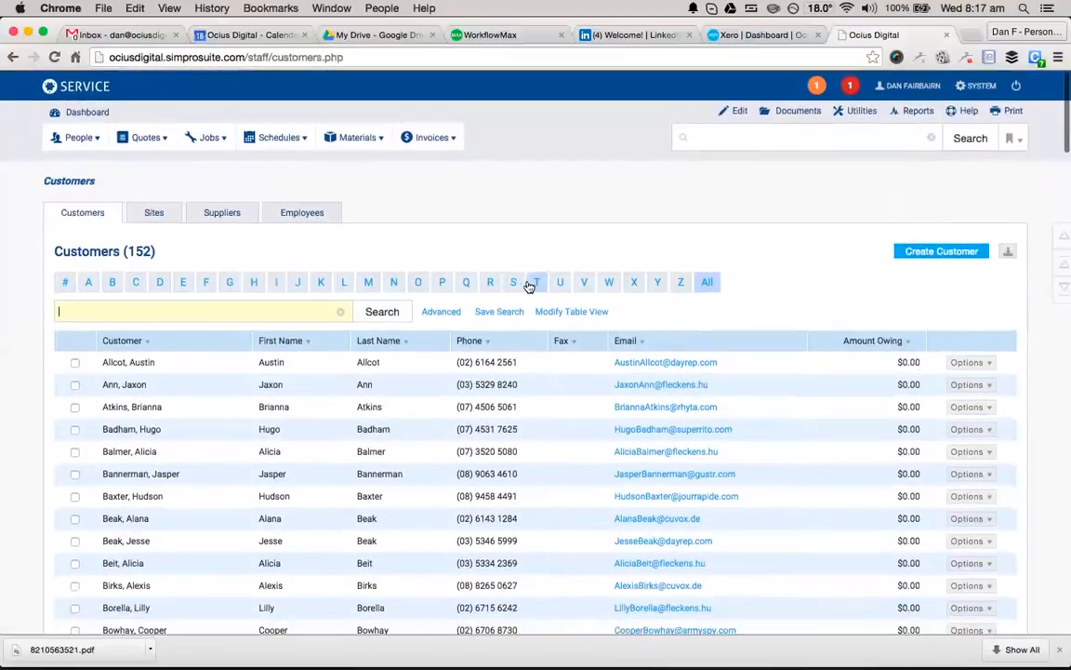
{"action": "left_click", "coordinate": [514, 284]}
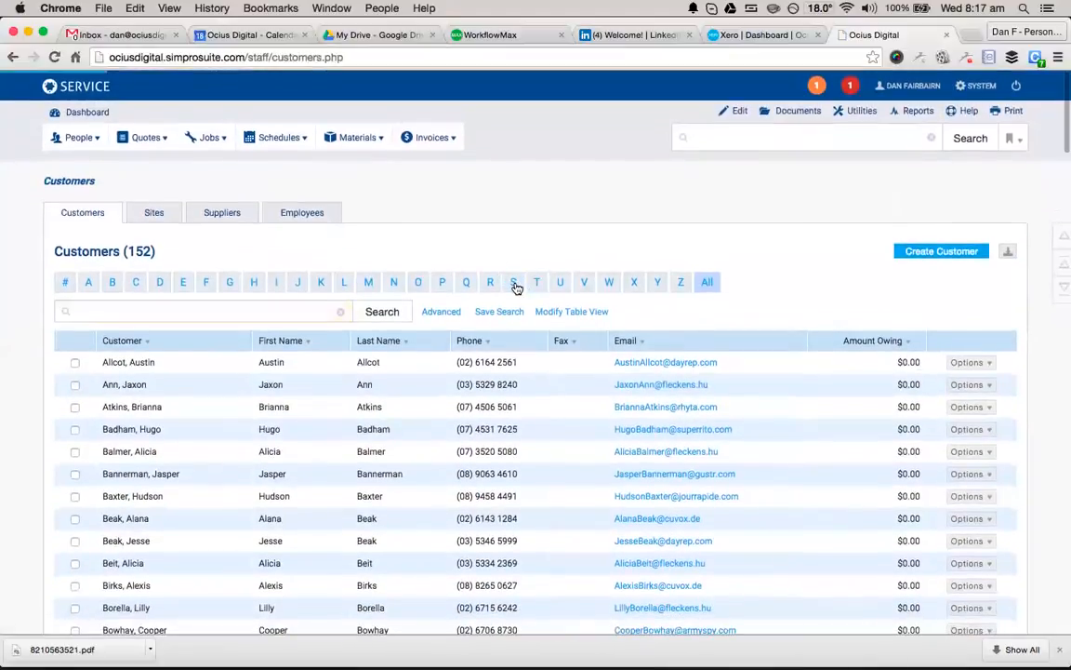
{"action": "left_click", "coordinate": [300, 283]}
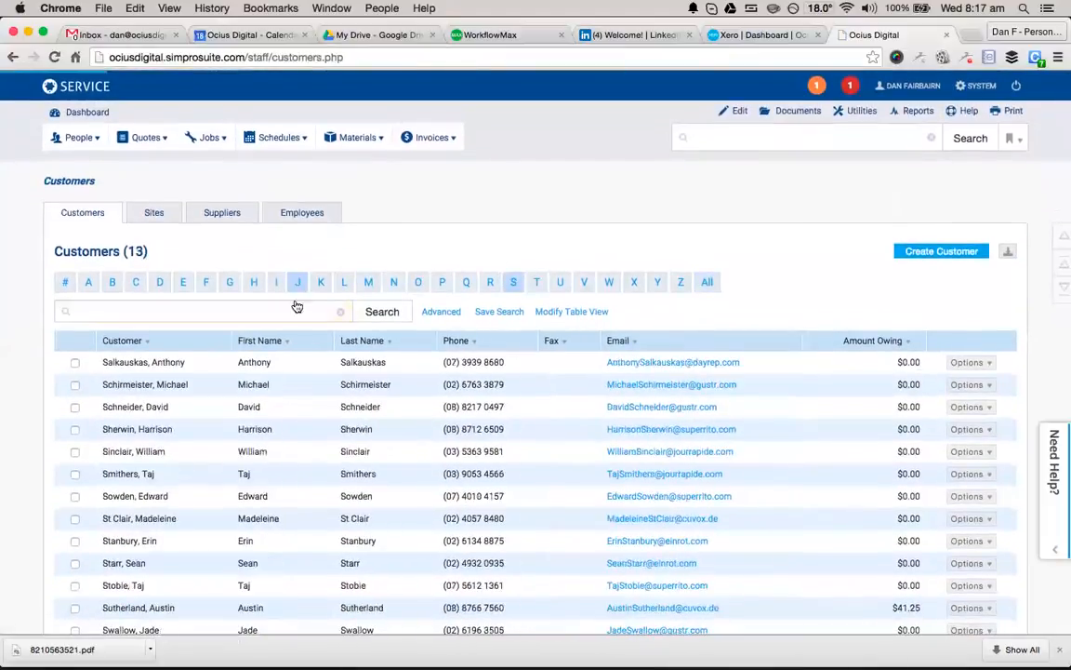